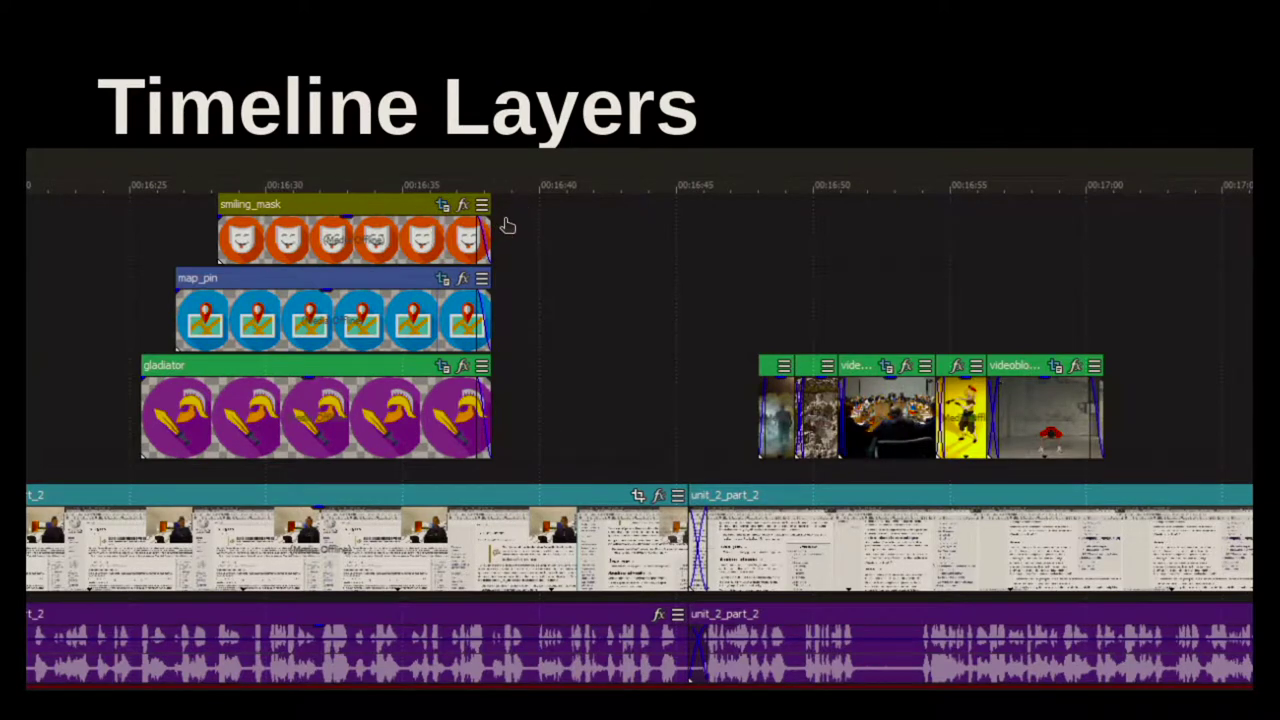
Label the topmost clip layer 'TOP' and draw a line marking the stack of layers
mouse_move(504, 220)
mouse_down()
mouse_move(552, 214)
mouse_move(524, 215)
mouse_move(527, 250)
mouse_up()
mouse_move(566, 228)
mouse_down()
mouse_move(560, 248)
mouse_move(575, 228)
mouse_up()
mouse_move(586, 216)
mouse_down()
mouse_move(588, 252)
mouse_move(616, 212)
mouse_move(592, 250)
mouse_up()
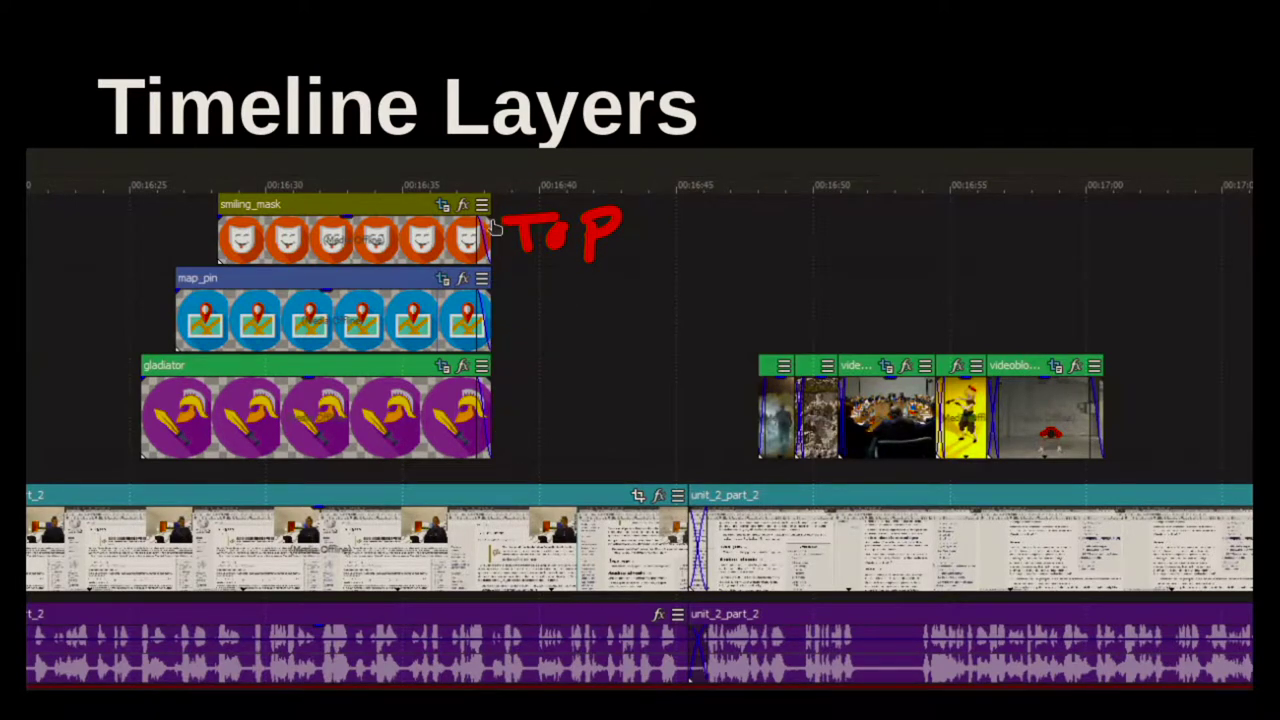
drag(509, 206, 506, 442)
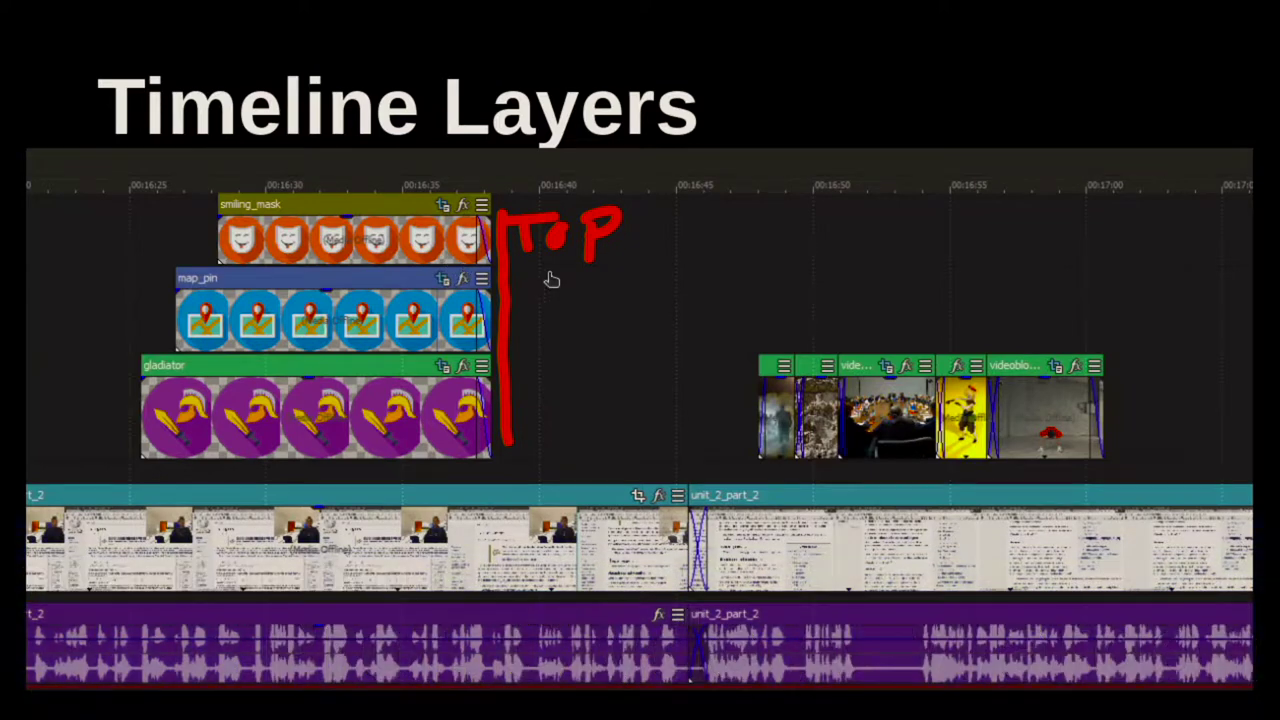
Sketch stacked layer shapes, including a circle on a base layer, then erase the ink
mouse_move(666, 225)
mouse_down()
mouse_move(695, 262)
mouse_move(662, 216)
mouse_up()
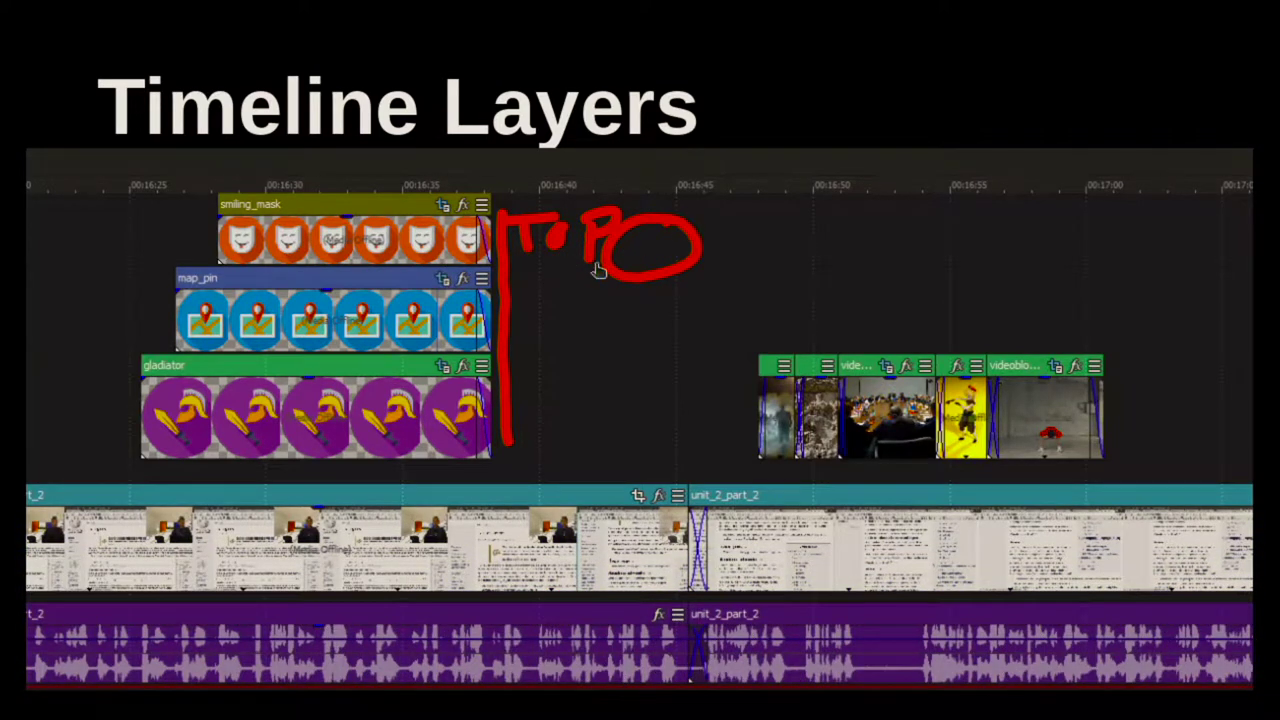
mouse_move(578, 282)
mouse_down()
mouse_move(560, 311)
mouse_move(634, 281)
mouse_move(571, 277)
mouse_up()
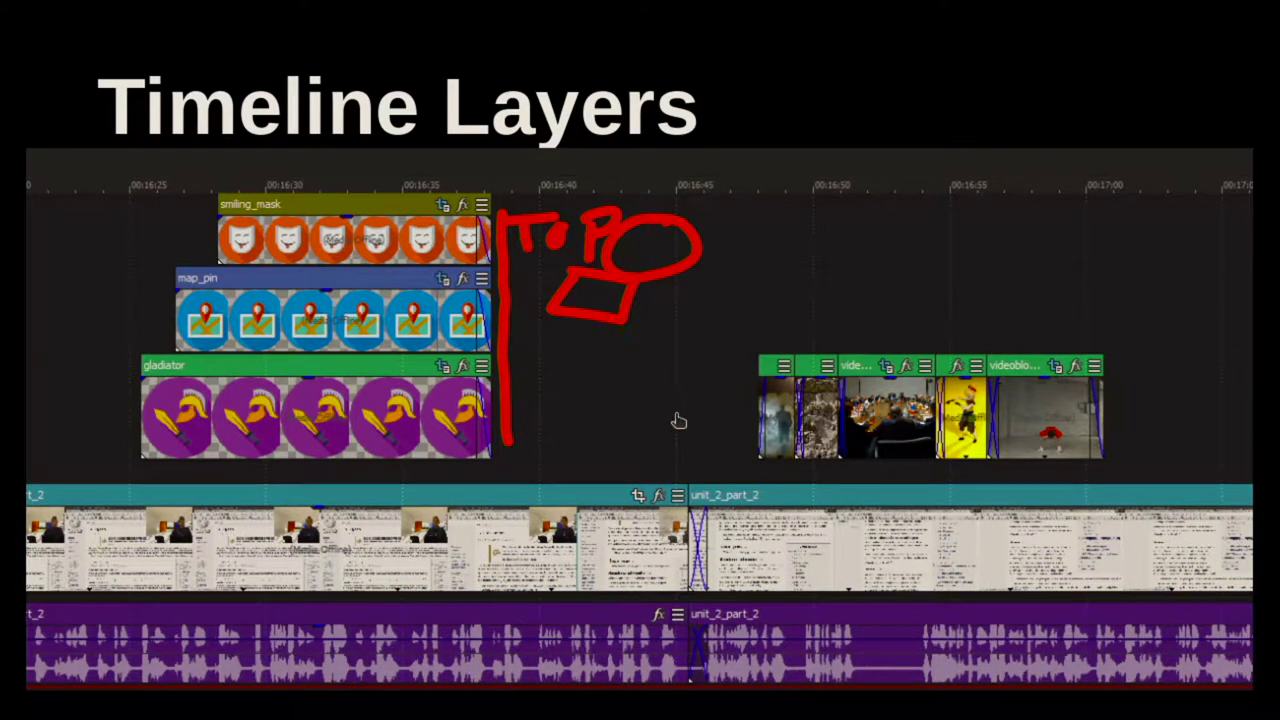
mouse_move(670, 390)
mouse_down()
mouse_move(659, 439)
mouse_move(670, 384)
mouse_up()
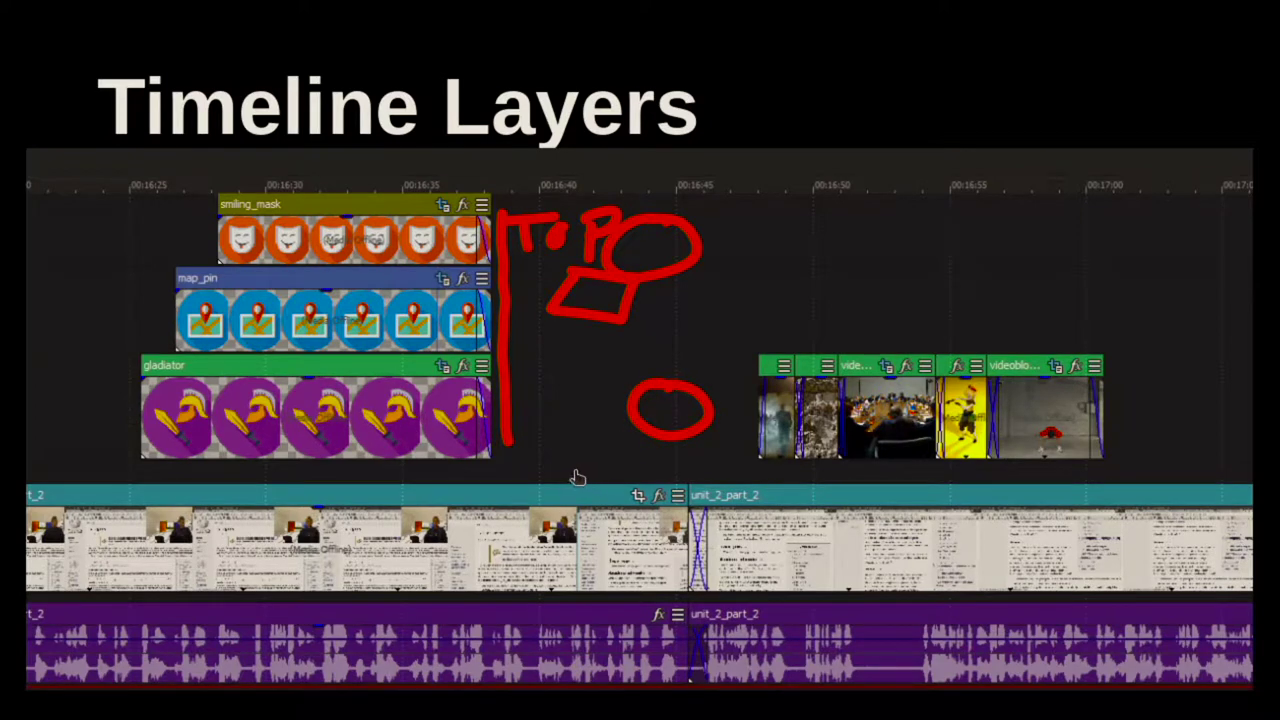
mouse_move(552, 478)
mouse_down()
mouse_move(556, 457)
mouse_move(700, 463)
mouse_move(716, 482)
mouse_up()
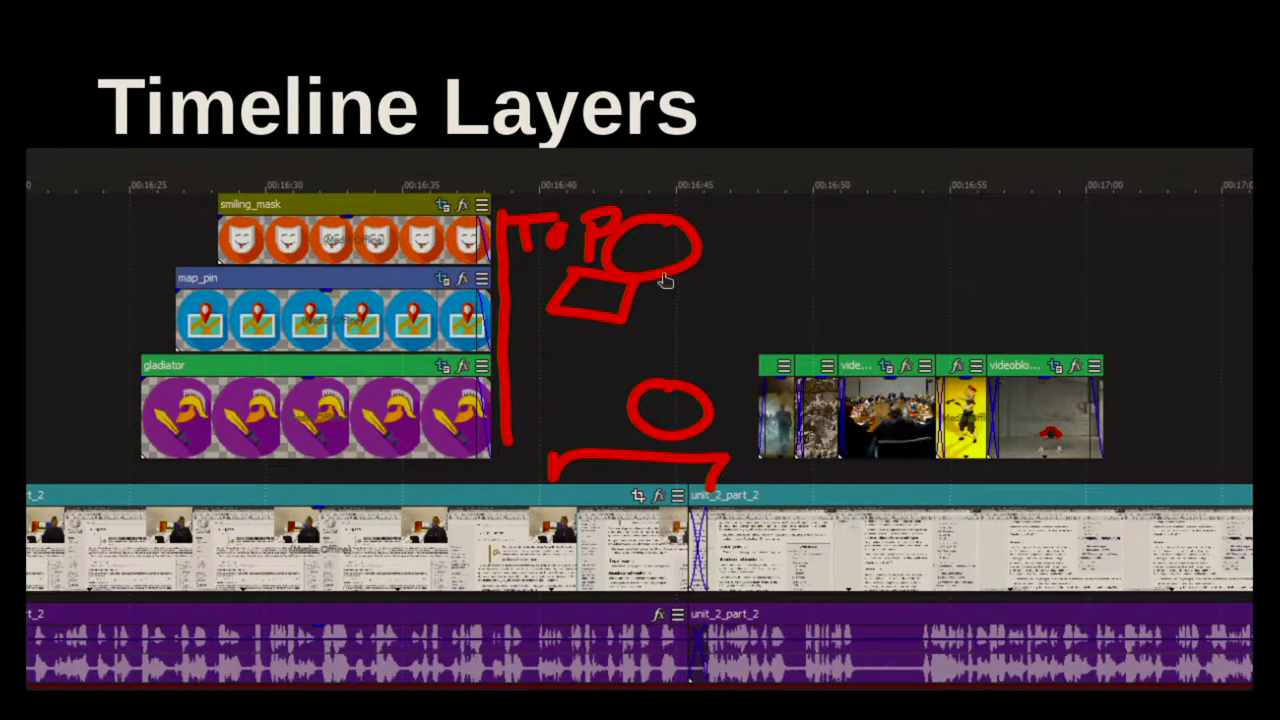
drag(729, 52, 820, 101)
mouse_move(703, 68)
mouse_down()
mouse_move(797, 61)
mouse_move(812, 107)
mouse_move(746, 95)
mouse_move(773, 84)
mouse_move(596, 220)
mouse_move(667, 171)
mouse_up()
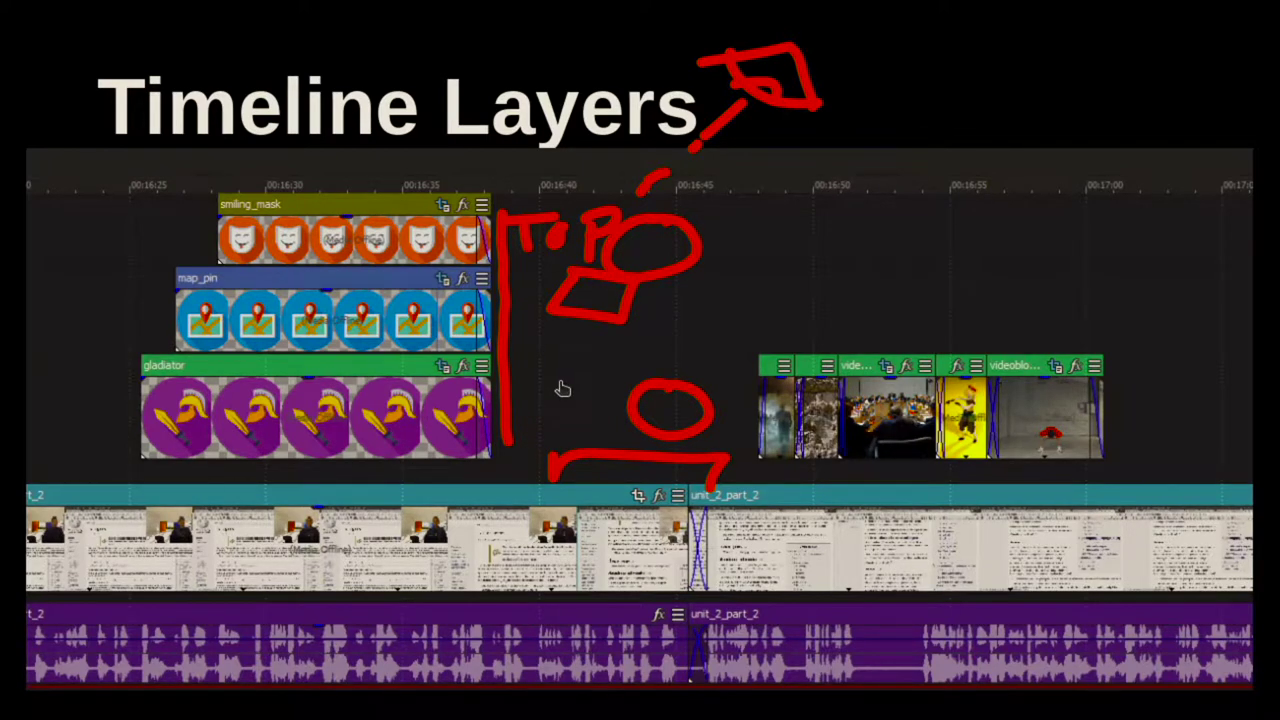
key(Escape)
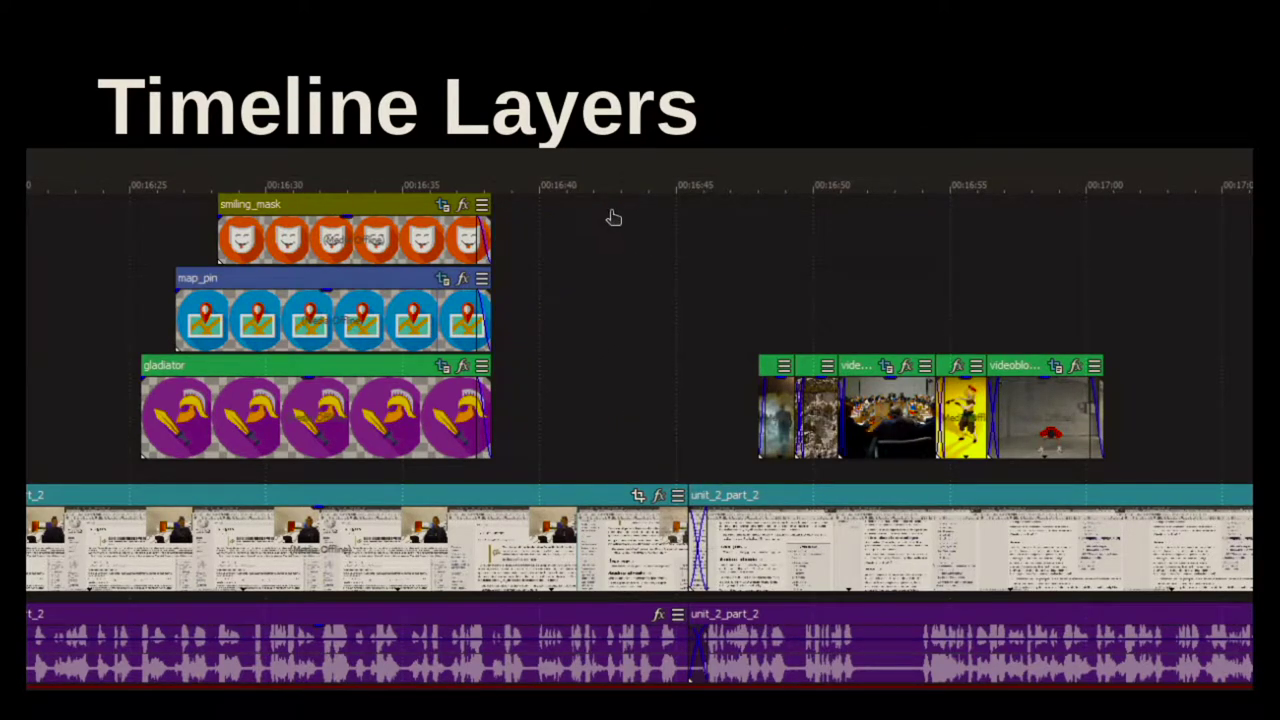
Mark and cross out the empty timeline gap, erase it, then advance to the Hard cut/Cross-fade slide
drag(586, 207, 704, 207)
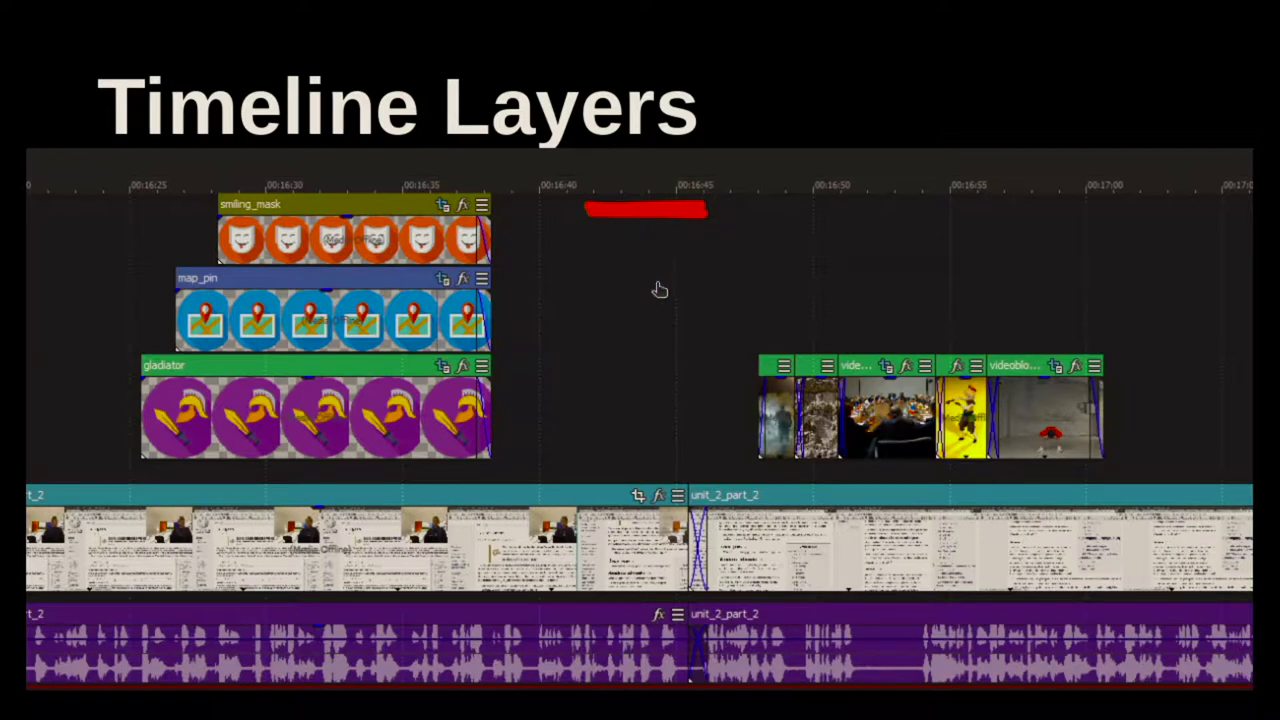
drag(664, 247, 609, 296)
drag(613, 246, 683, 304)
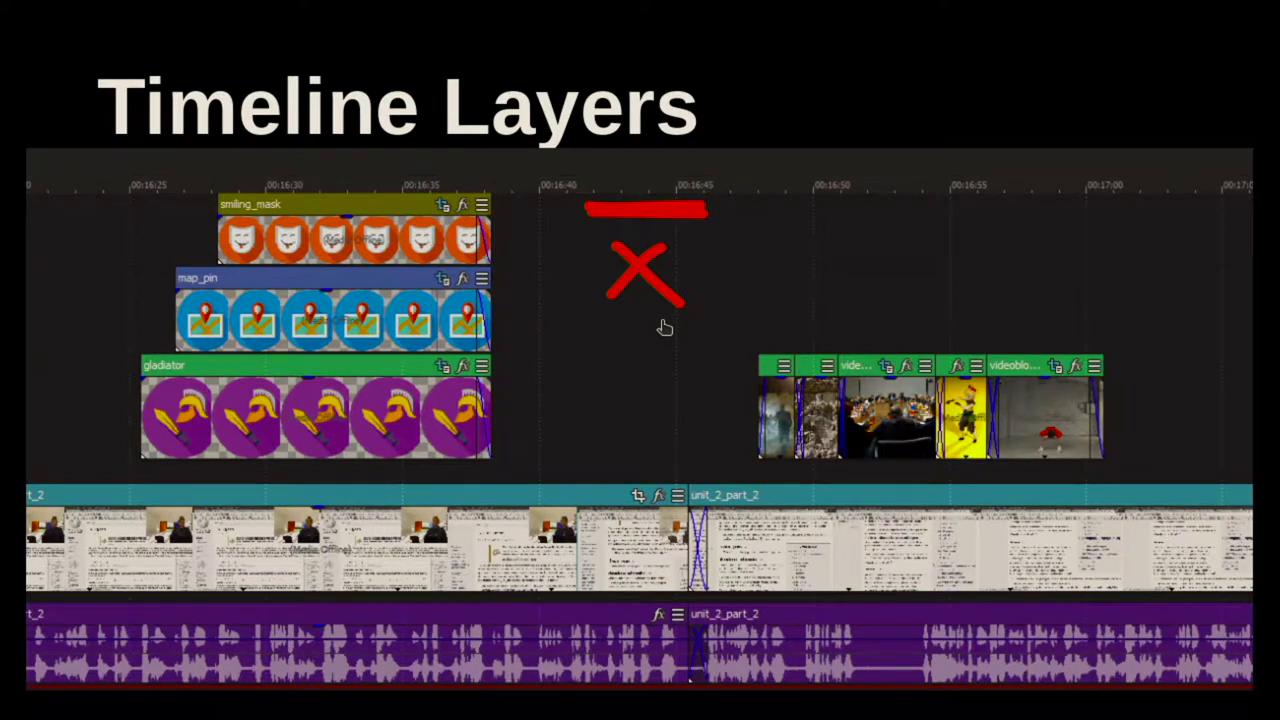
key(Escape)
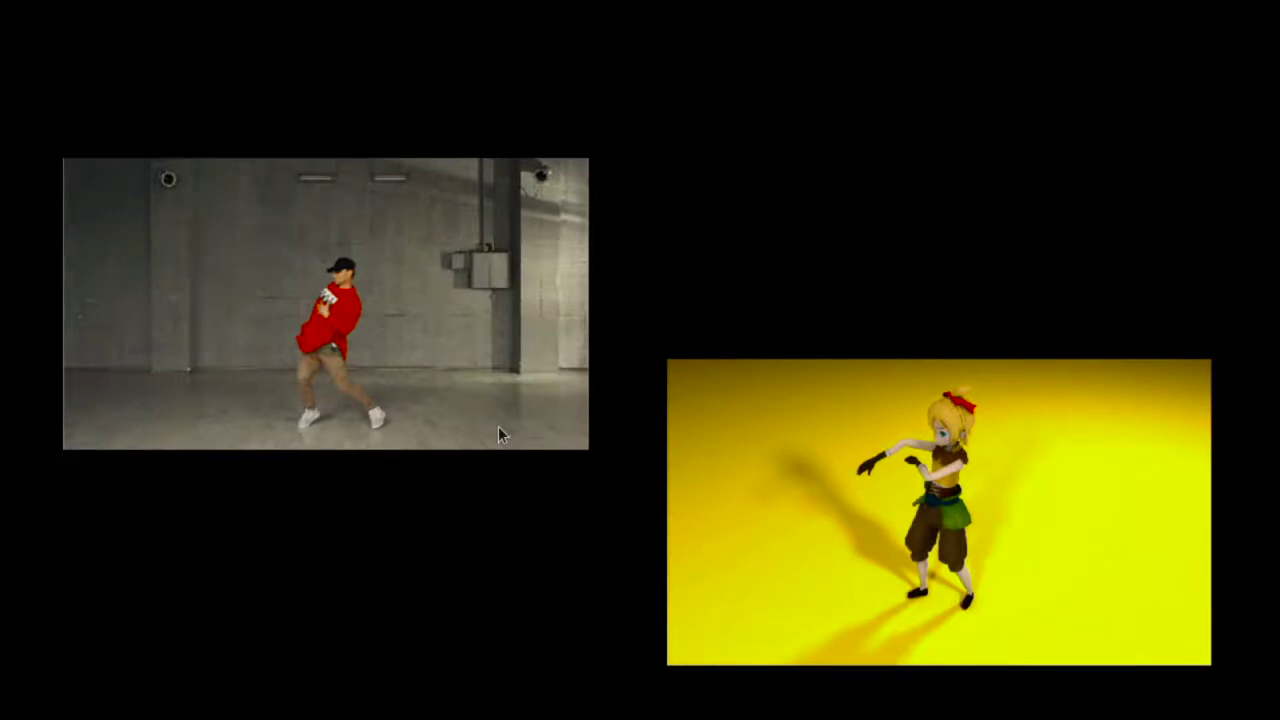
key(Right)
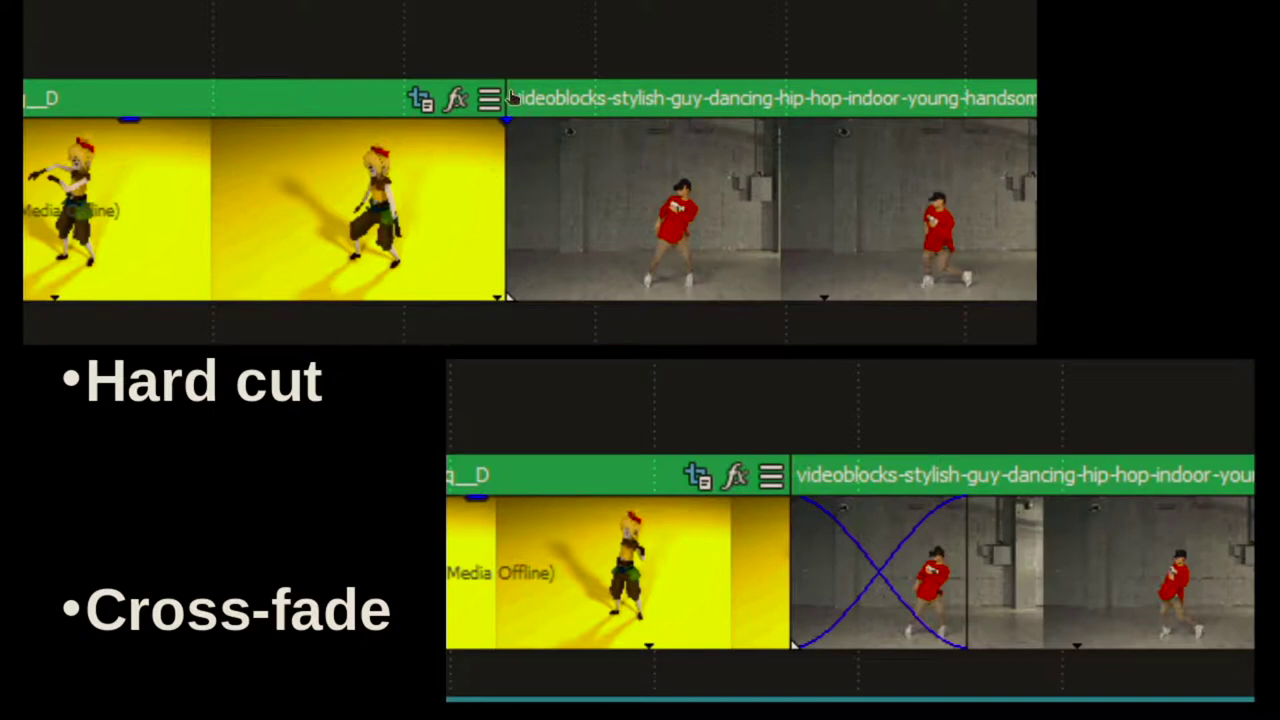
Mark the hard cut, cross out the cross-fade, underline 'Cross-fade' and point to it, then erase
drag(502, 56, 508, 346)
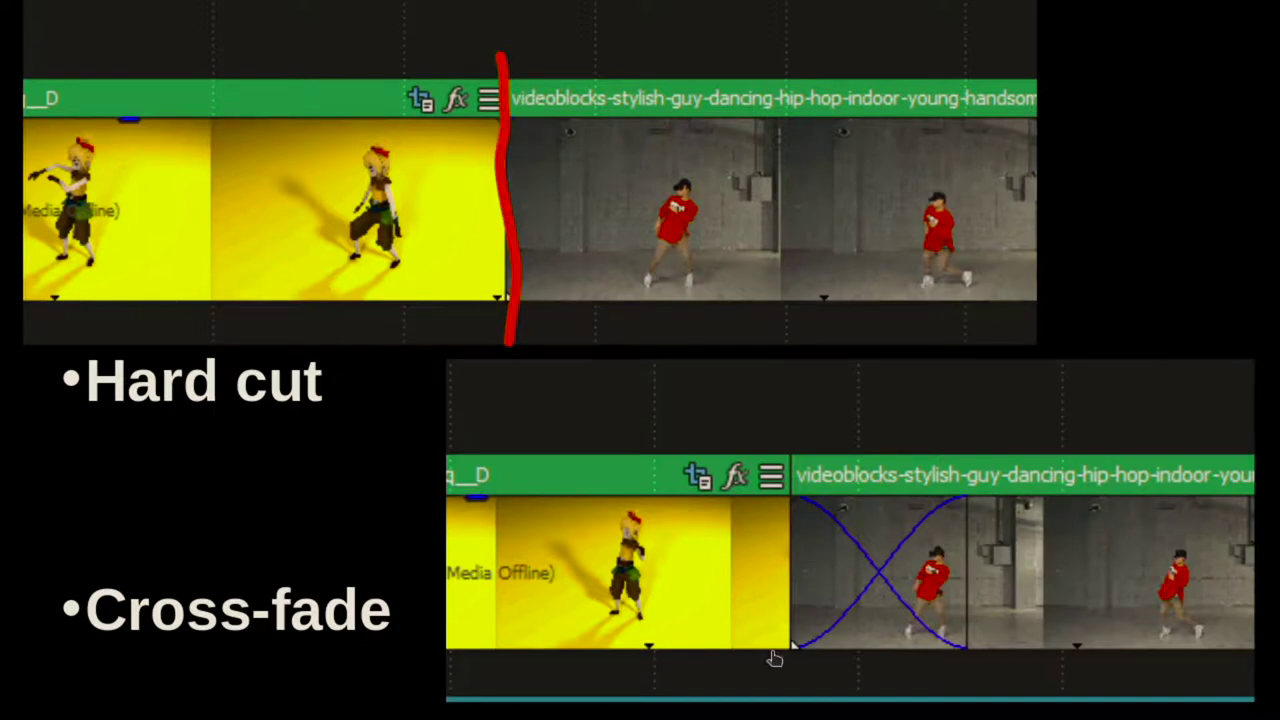
drag(775, 658, 1010, 491)
drag(765, 492, 1013, 663)
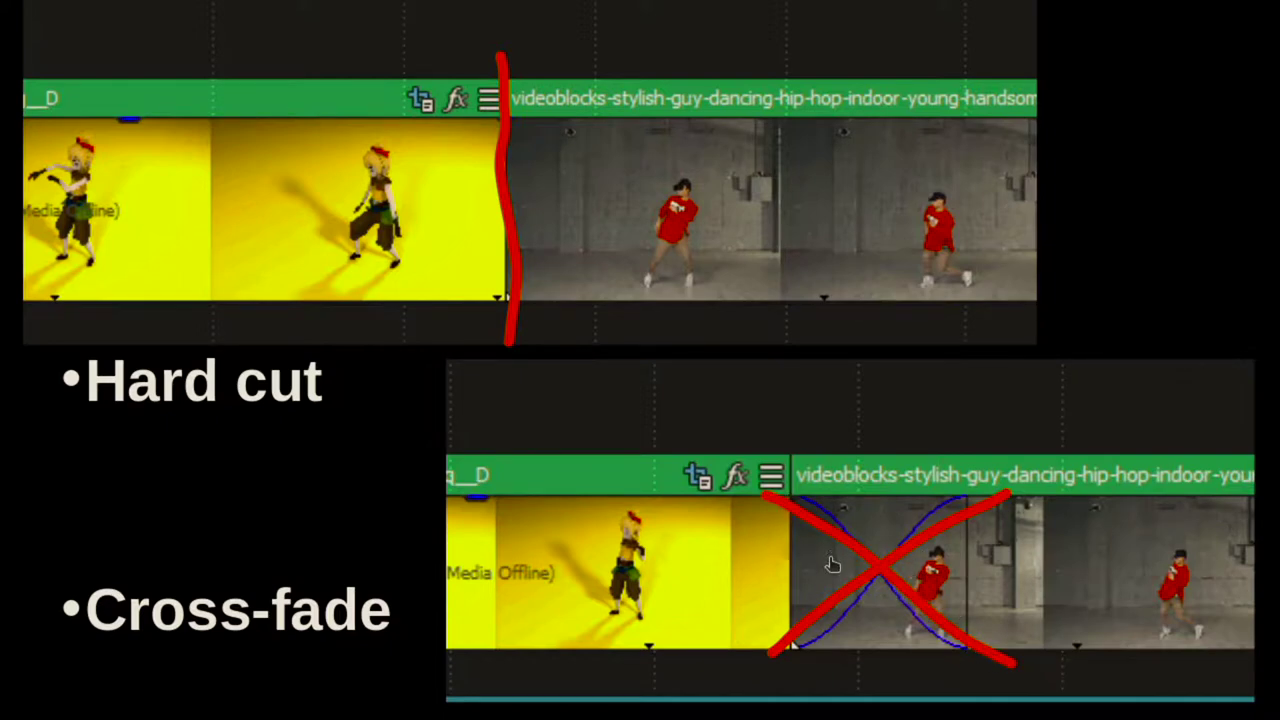
drag(124, 644, 402, 651)
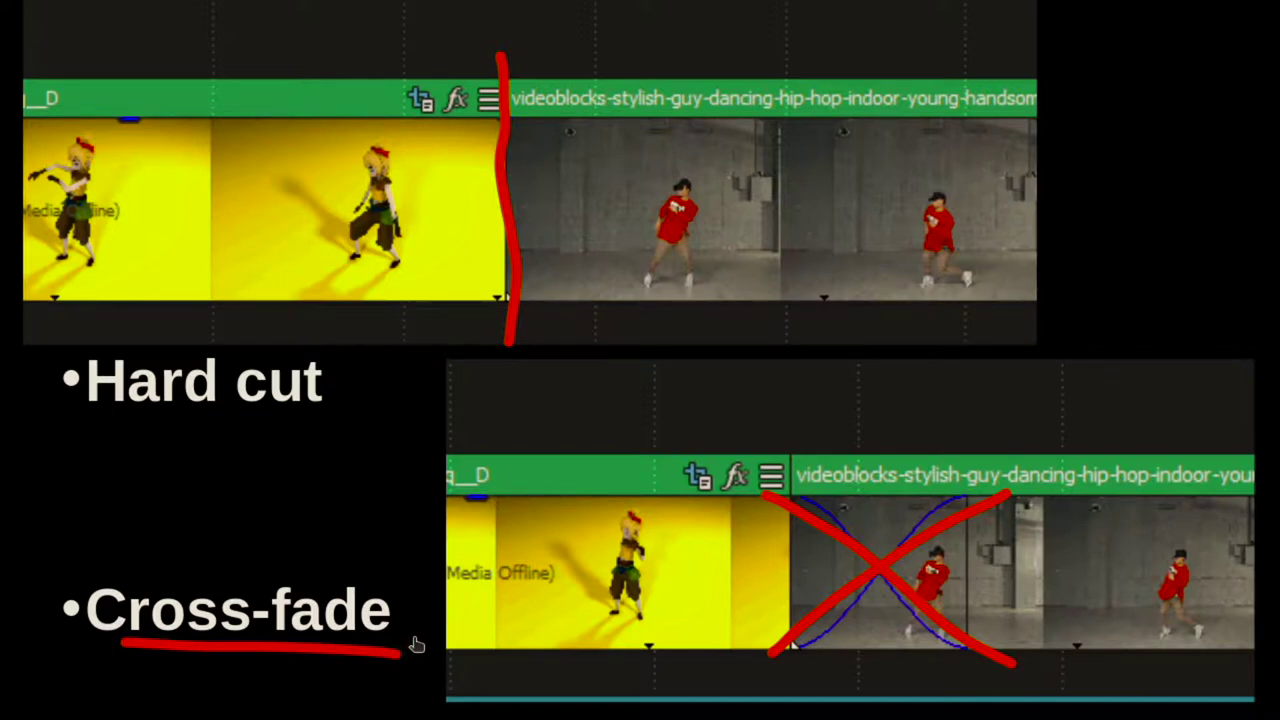
mouse_move(640, 553)
mouse_down()
mouse_move(848, 560)
mouse_move(837, 529)
mouse_move(772, 583)
mouse_up()
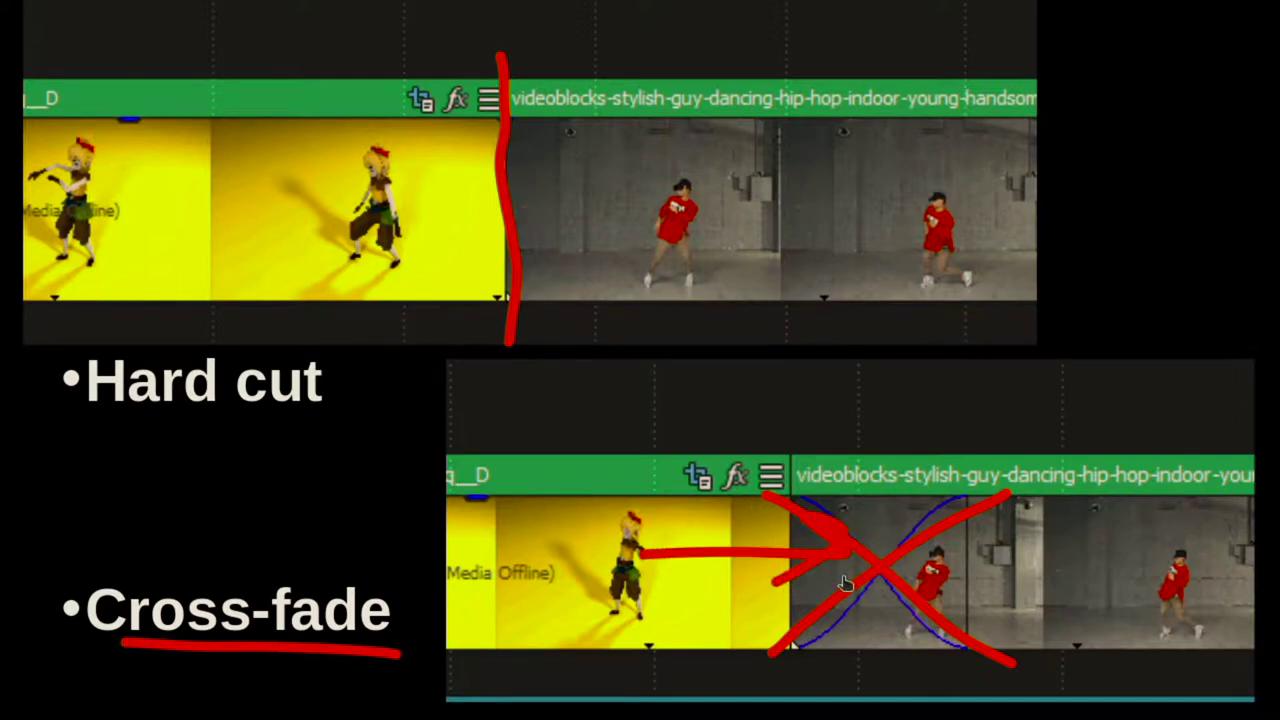
key(Escape)
Trace the crossing fade curves over the clip, then erase the strokes
mouse_move(784, 512)
mouse_down()
mouse_move(844, 512)
mouse_move(901, 576)
mouse_move(1065, 632)
mouse_move(1100, 624)
mouse_up()
mouse_move(748, 625)
mouse_down()
mouse_move(831, 618)
mouse_move(1095, 489)
mouse_up()
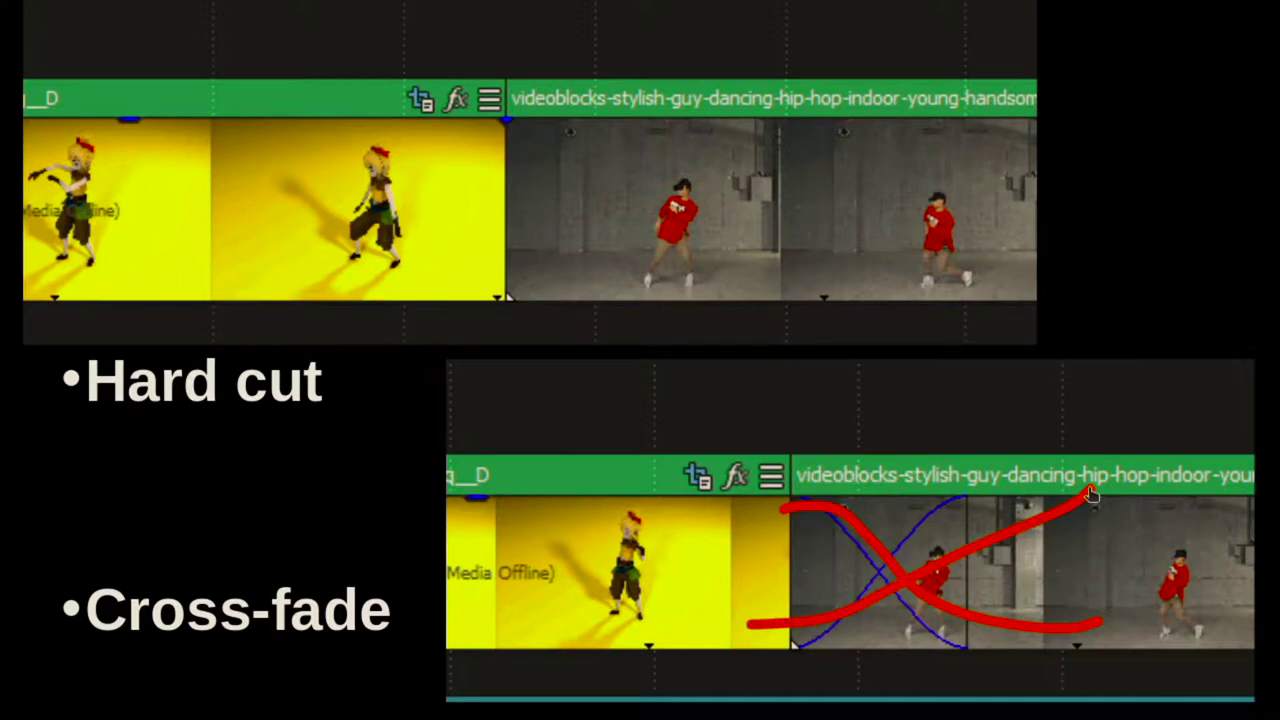
key(Escape)
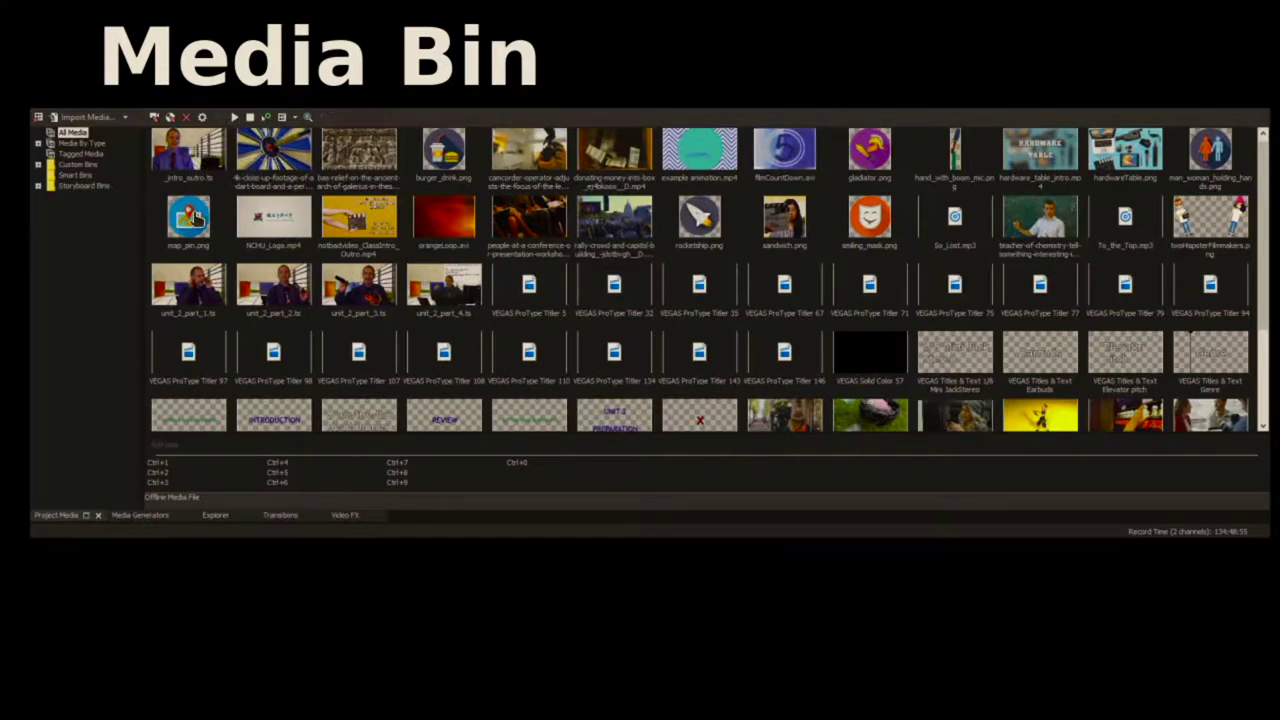
Underline the thumbnail rows, circle the smiling_mask, rocketship and chemistry teacher thumbnails, then clear the ink
drag(180, 240, 420, 231)
drag(172, 288, 410, 287)
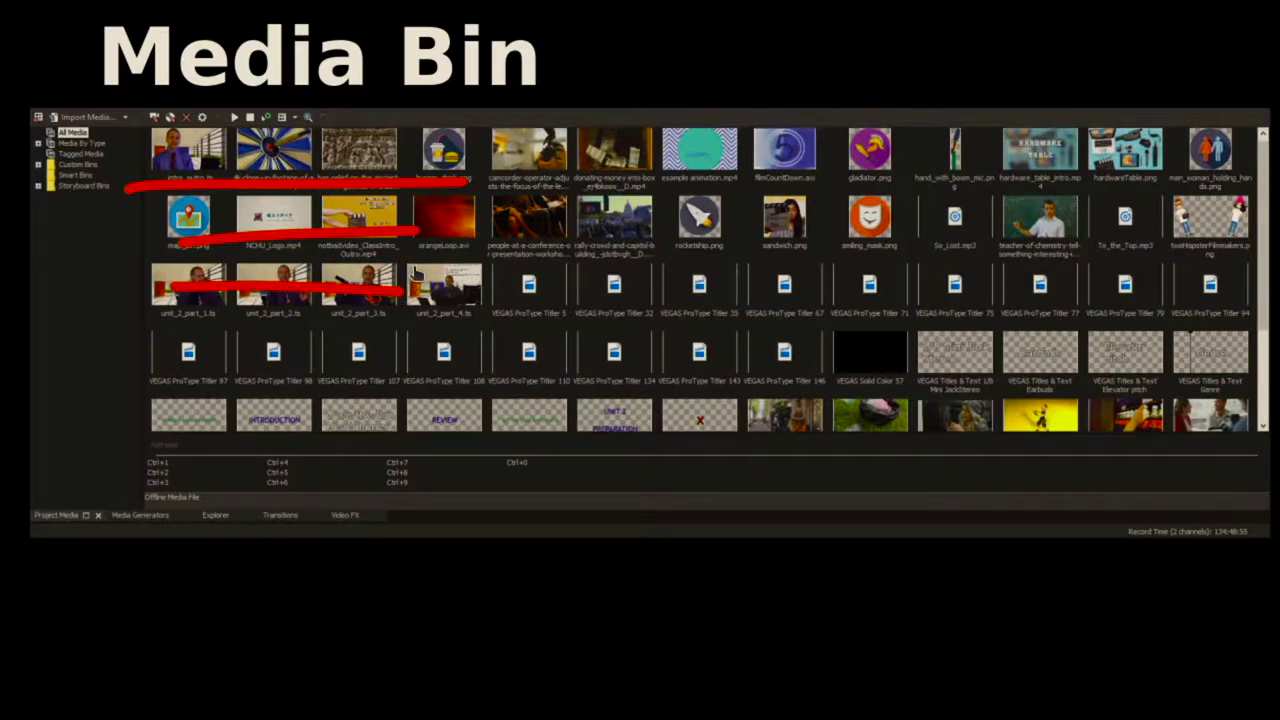
drag(889, 212, 884, 206)
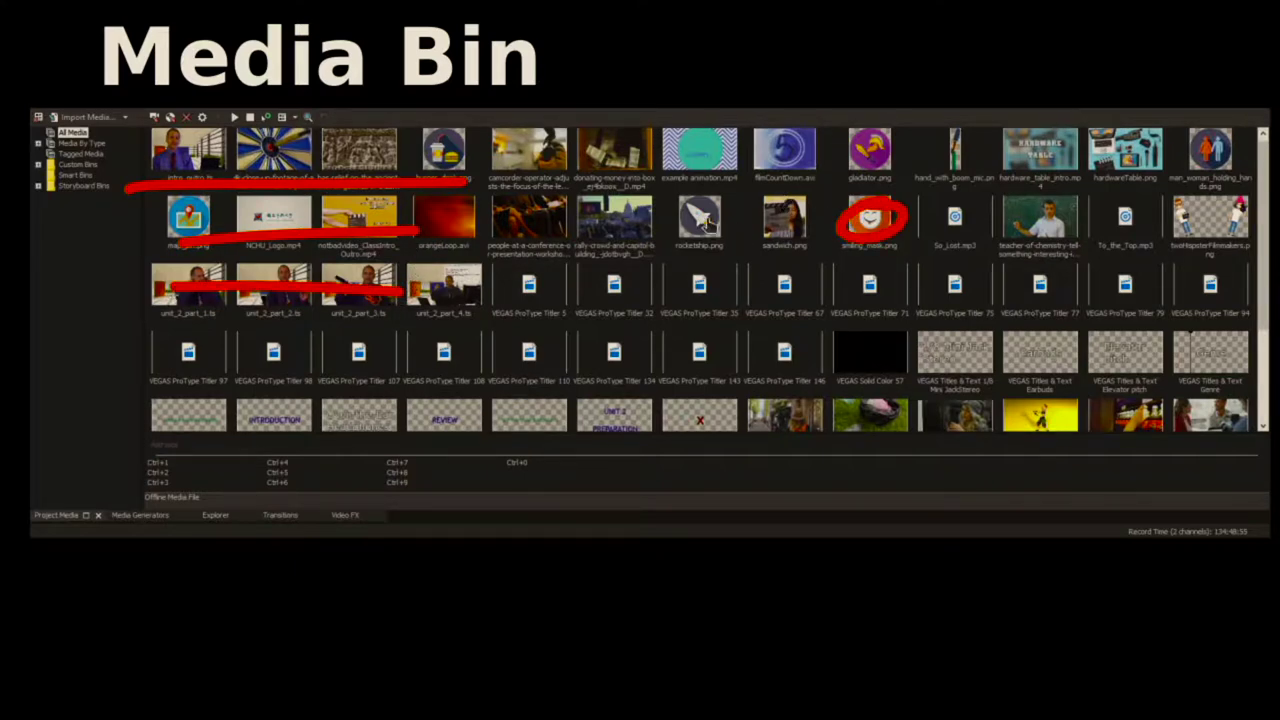
drag(704, 224, 712, 204)
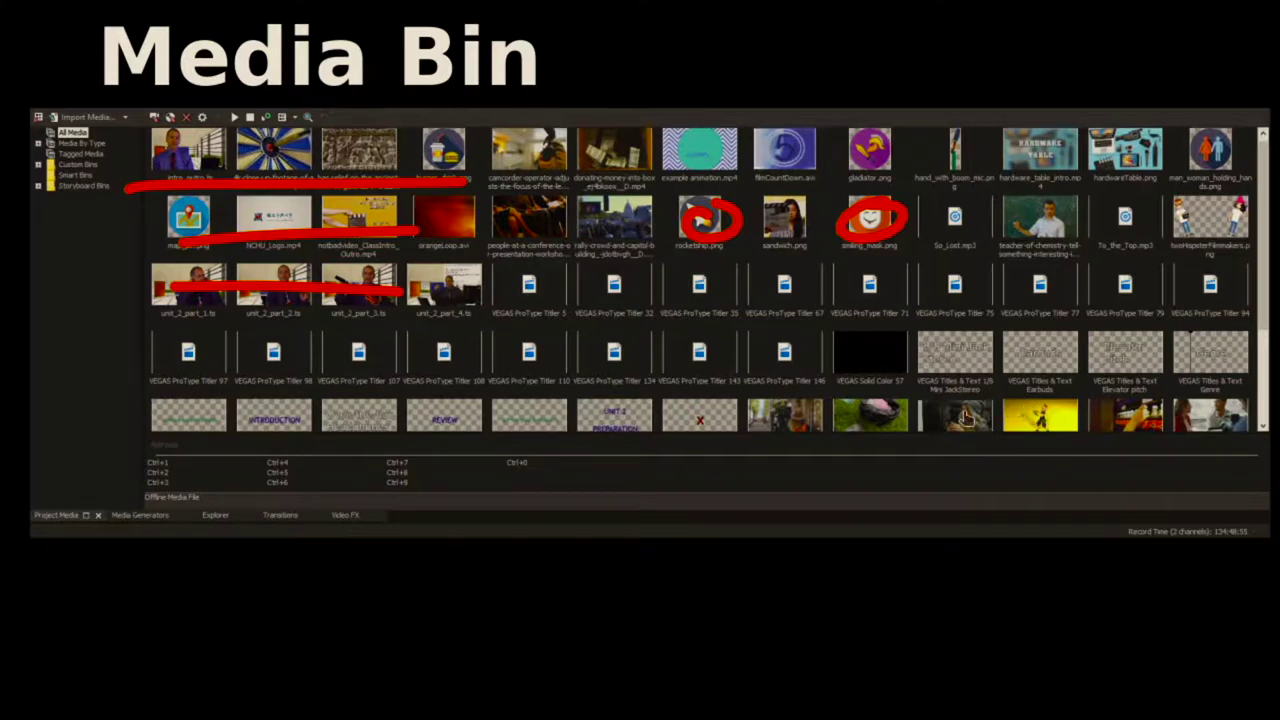
mouse_move(1074, 227)
mouse_down()
mouse_move(1041, 208)
mouse_move(1023, 258)
mouse_move(1043, 218)
mouse_move(1012, 237)
mouse_up()
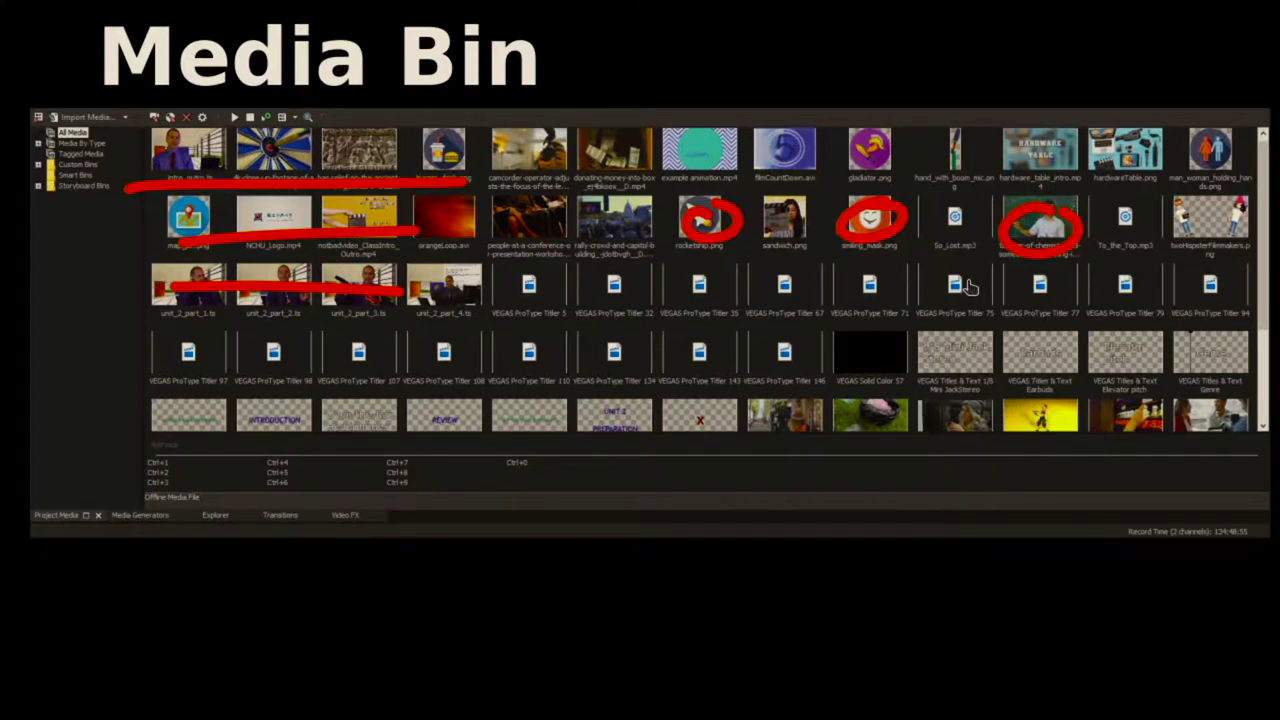
key(Escape)
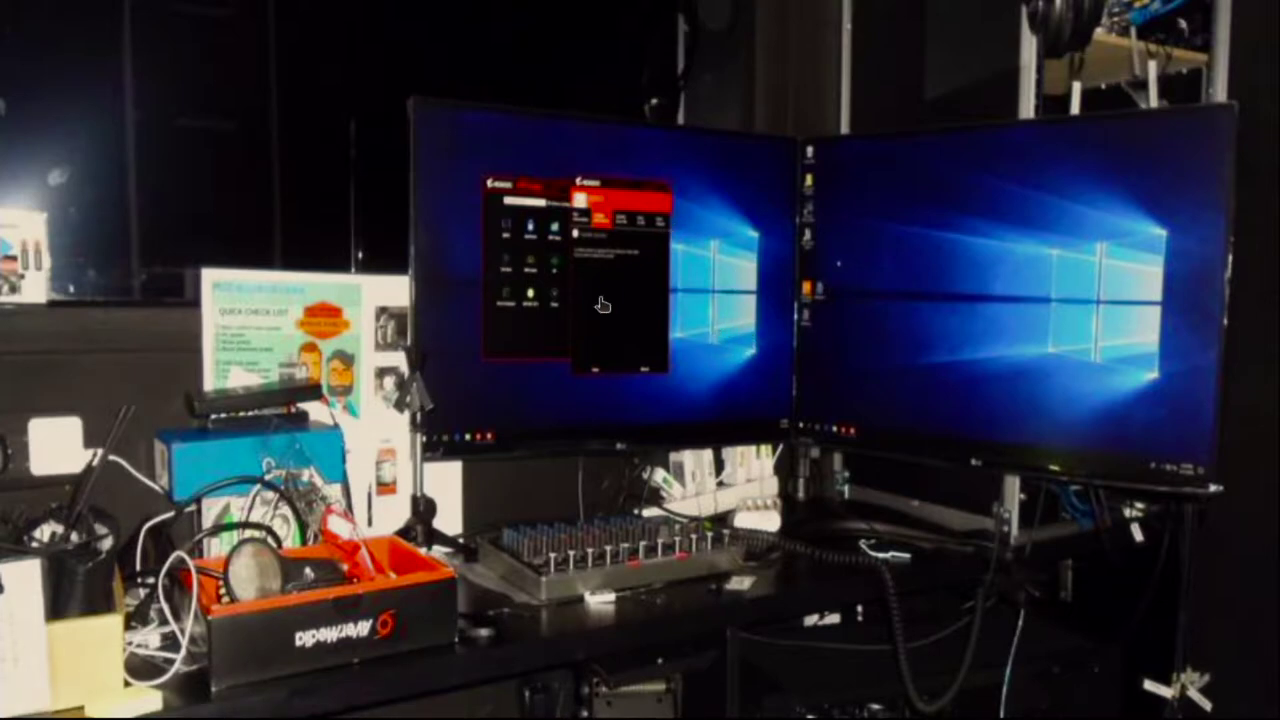
mouse_move(475, 396)
mouse_down()
mouse_move(780, 205)
mouse_move(742, 246)
mouse_up()
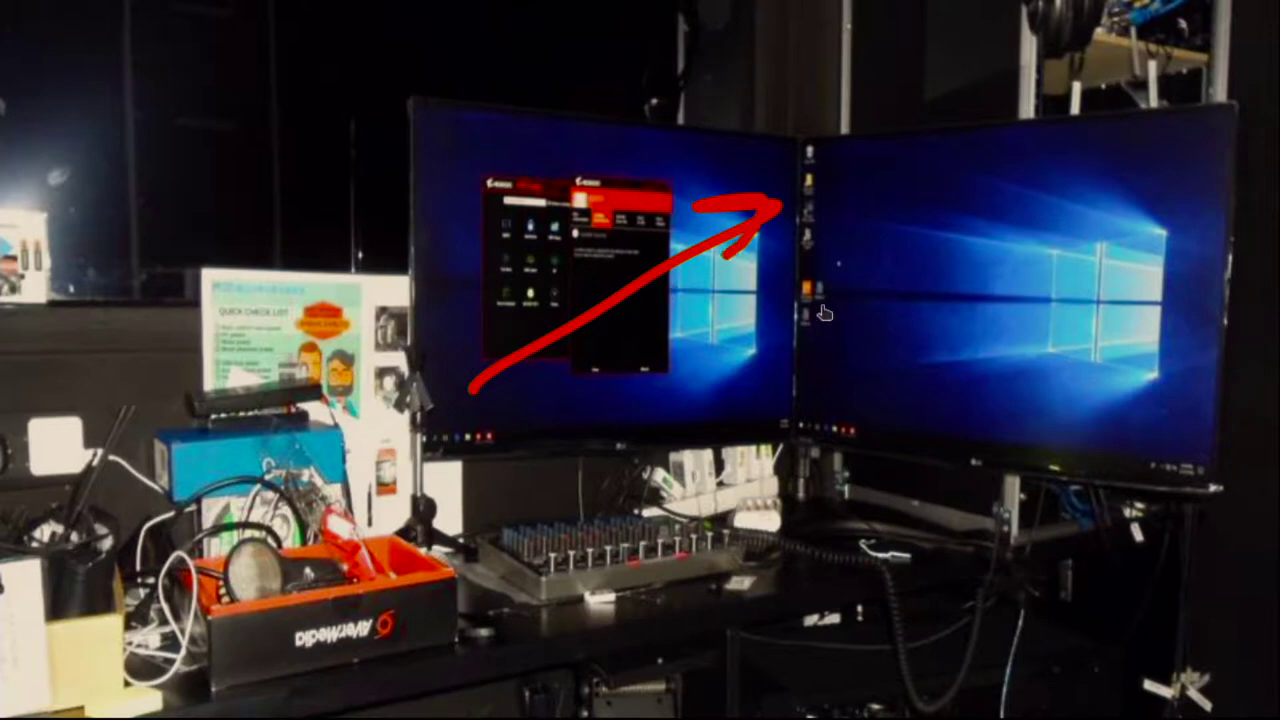
mouse_move(822, 376)
mouse_down()
mouse_move(1172, 218)
mouse_move(1092, 207)
mouse_up()
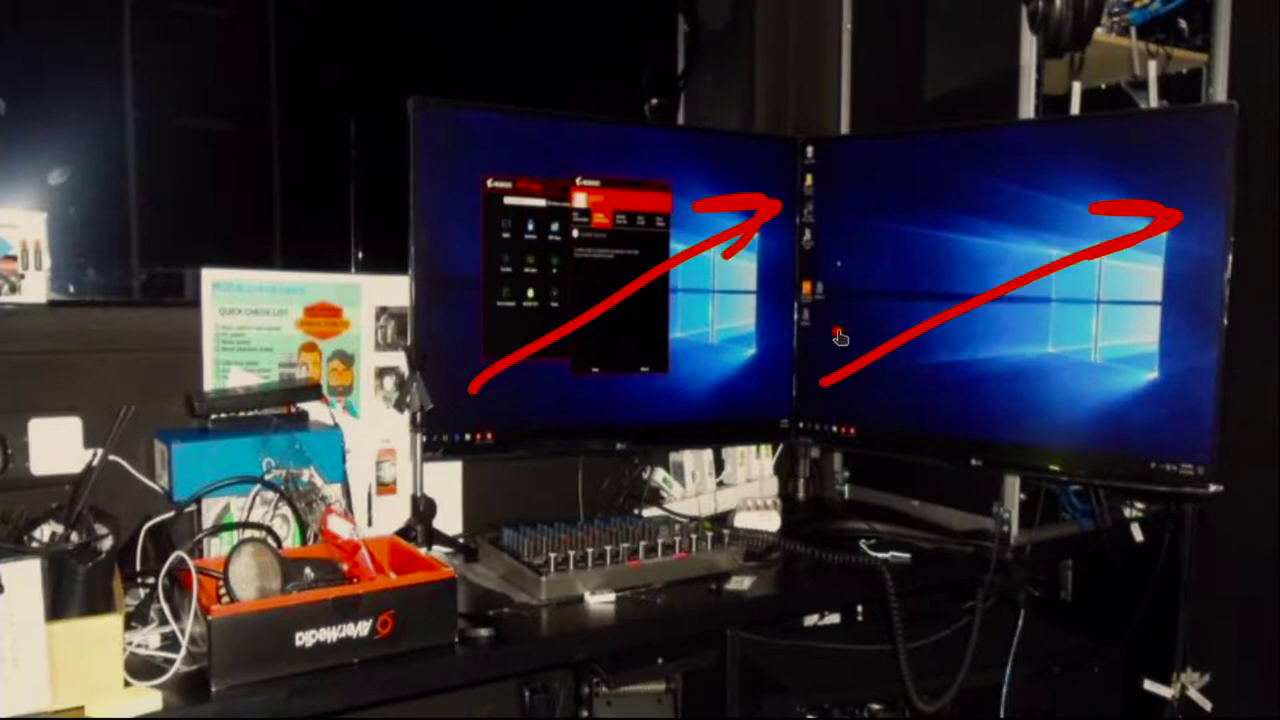
drag(836, 332, 890, 383)
drag(474, 348, 568, 397)
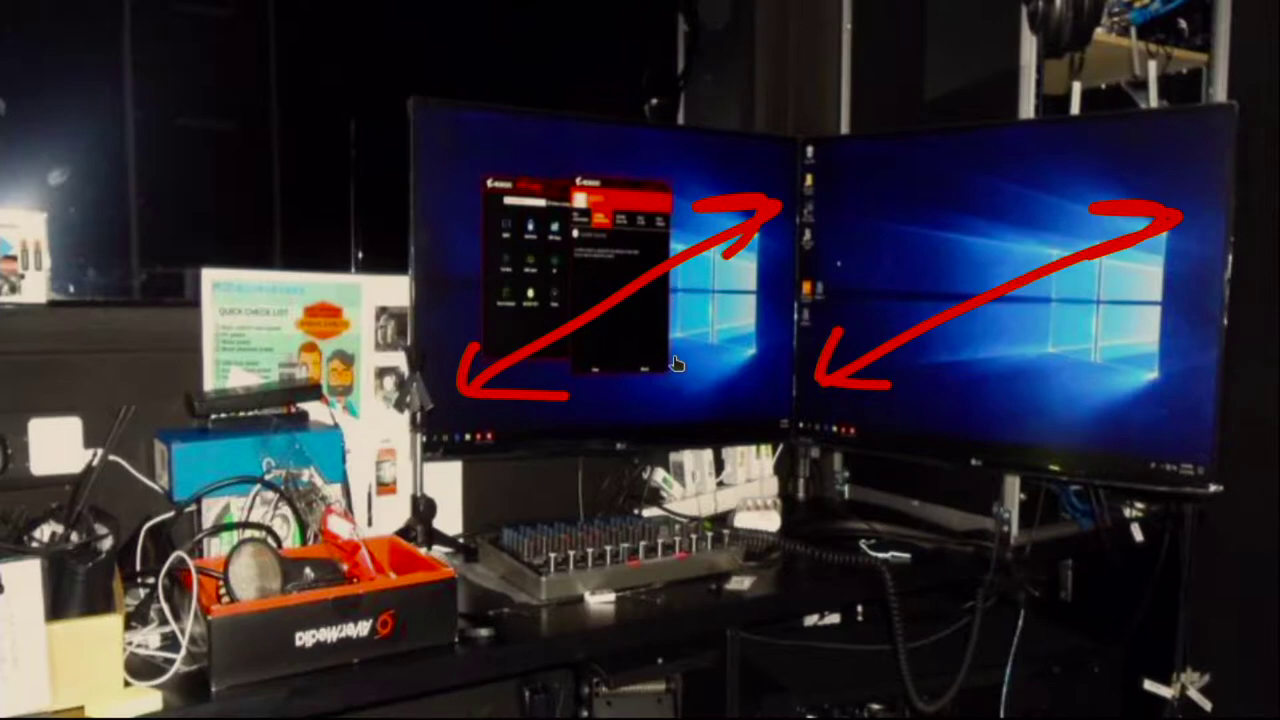
mouse_move(663, 338)
mouse_down()
mouse_move(680, 421)
mouse_move(765, 324)
mouse_move(822, 411)
mouse_move(652, 421)
mouse_move(595, 454)
mouse_move(838, 461)
mouse_move(824, 410)
mouse_up()
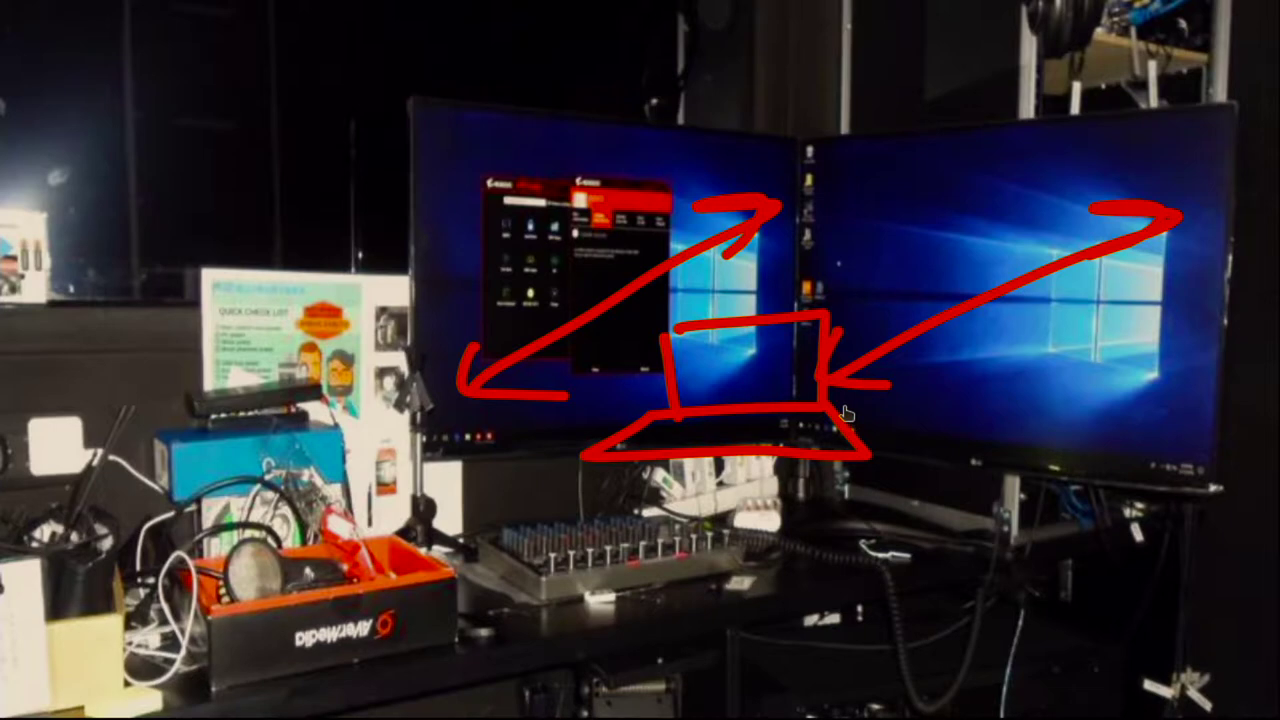
key(e)
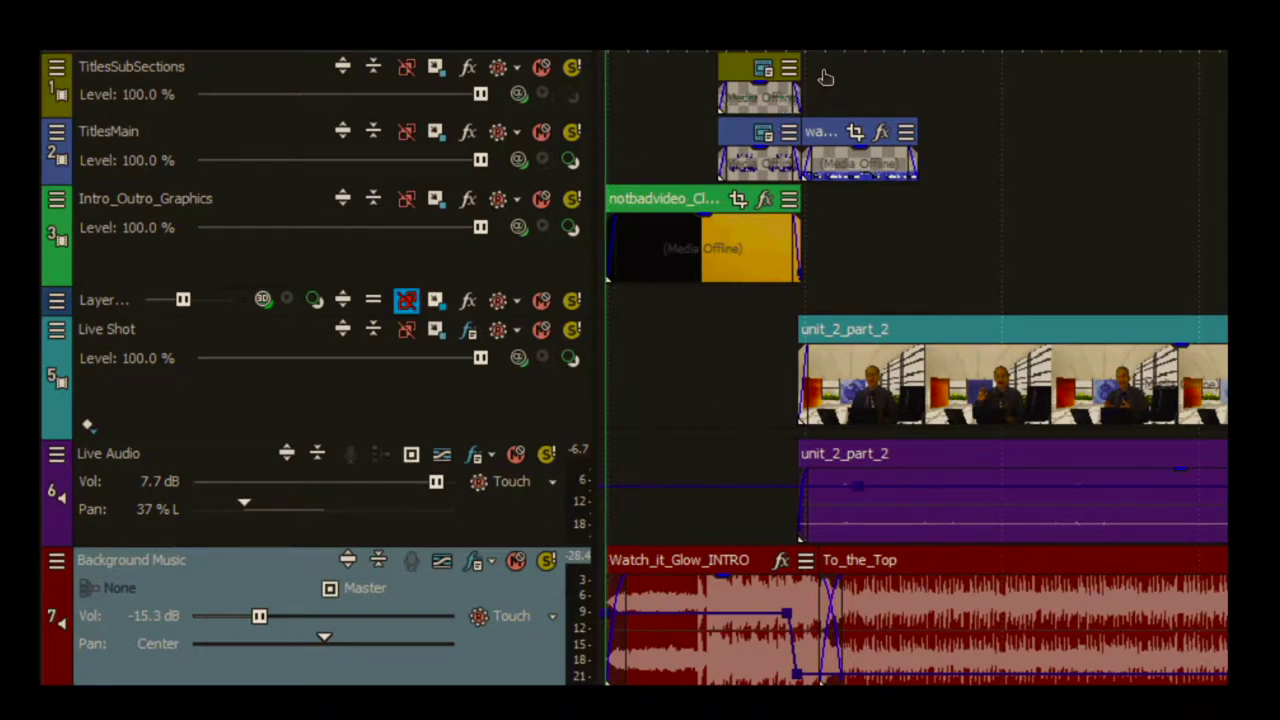
Circle and box the opening clips, point to unit_2_part_2 and Watch_it_Glow_INTRO, mark the intro music's end, then clear
mouse_move(836, 64)
mouse_down()
mouse_move(806, 44)
mouse_move(726, 43)
mouse_move(655, 68)
mouse_move(601, 148)
mouse_move(591, 275)
mouse_move(691, 318)
mouse_move(821, 300)
mouse_move(977, 166)
mouse_move(927, 107)
mouse_move(822, 68)
mouse_up()
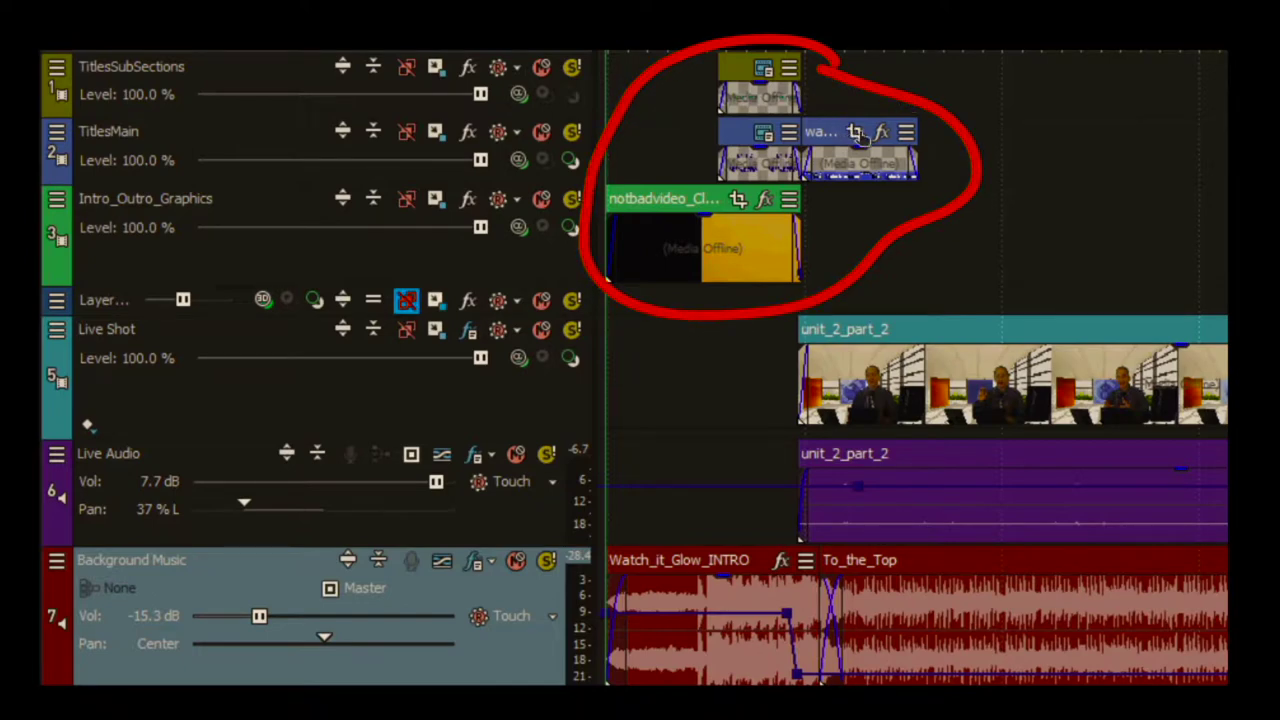
mouse_move(1112, 182)
mouse_down()
mouse_move(1099, 258)
mouse_move(1069, 254)
mouse_move(1126, 275)
mouse_move(1188, 228)
mouse_up()
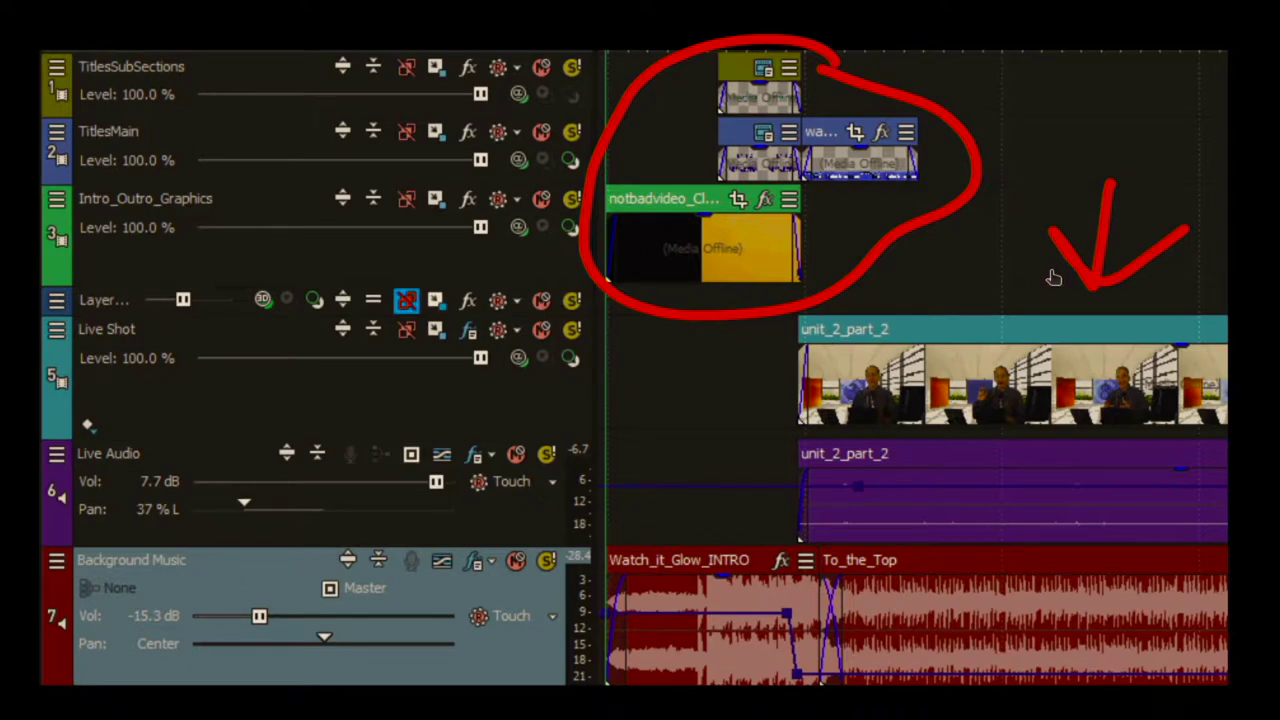
mouse_move(683, 478)
mouse_down()
mouse_move(681, 529)
mouse_move(641, 497)
mouse_move(750, 490)
mouse_up()
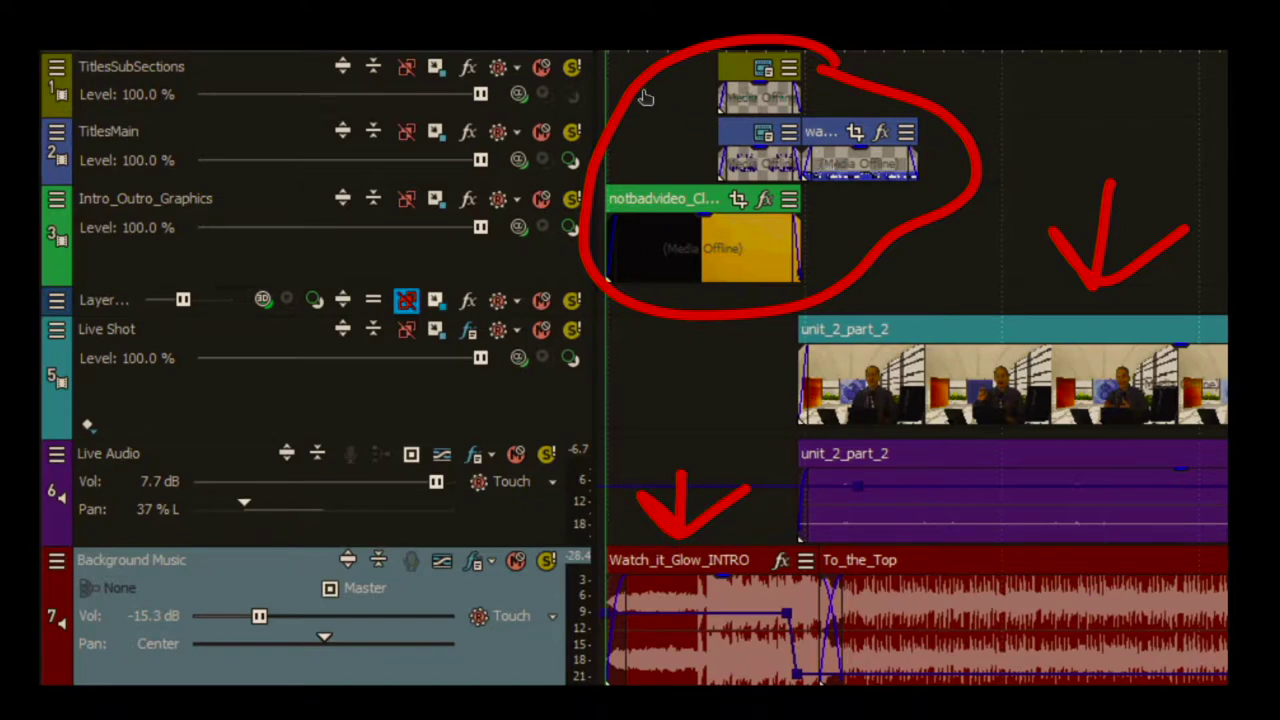
mouse_move(627, 87)
mouse_down()
mouse_move(615, 238)
mouse_move(643, 280)
mouse_move(875, 278)
mouse_move(907, 196)
mouse_move(911, 108)
mouse_move(834, 63)
mouse_move(612, 68)
mouse_up()
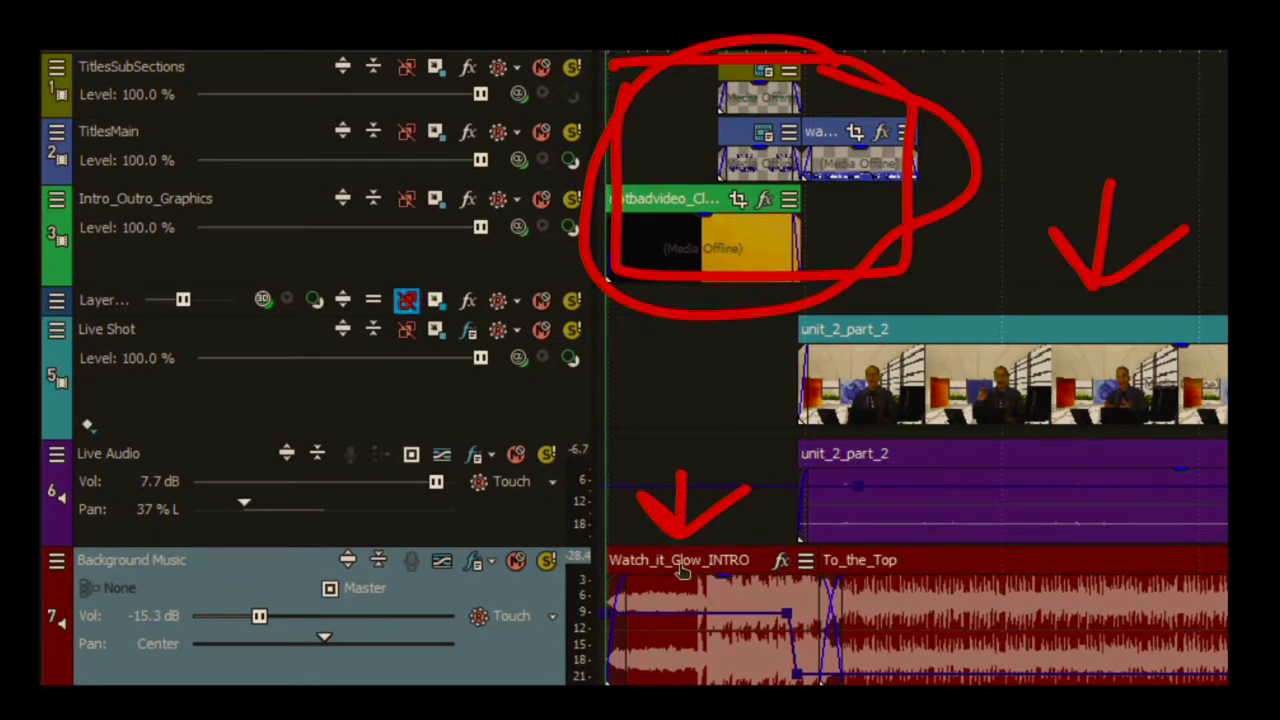
mouse_move(612, 545)
mouse_down()
mouse_move(635, 525)
mouse_move(749, 525)
mouse_move(806, 528)
mouse_move(815, 548)
mouse_up()
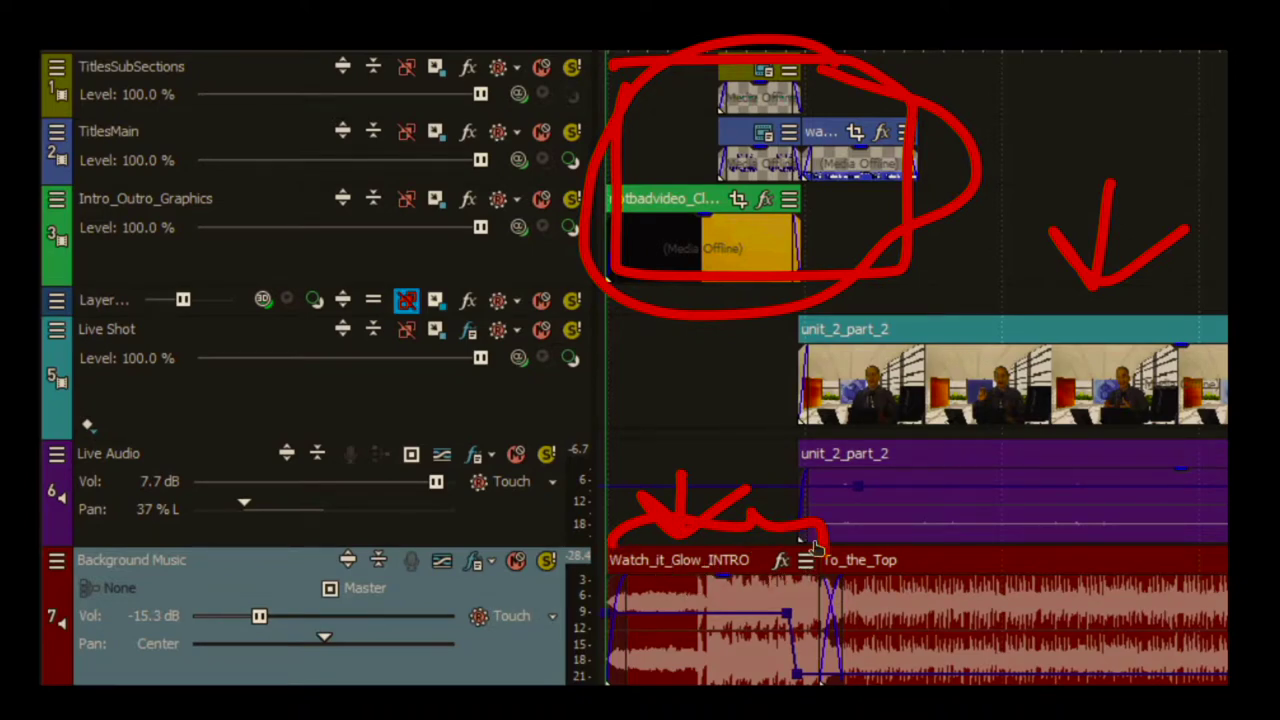
key(Escape)
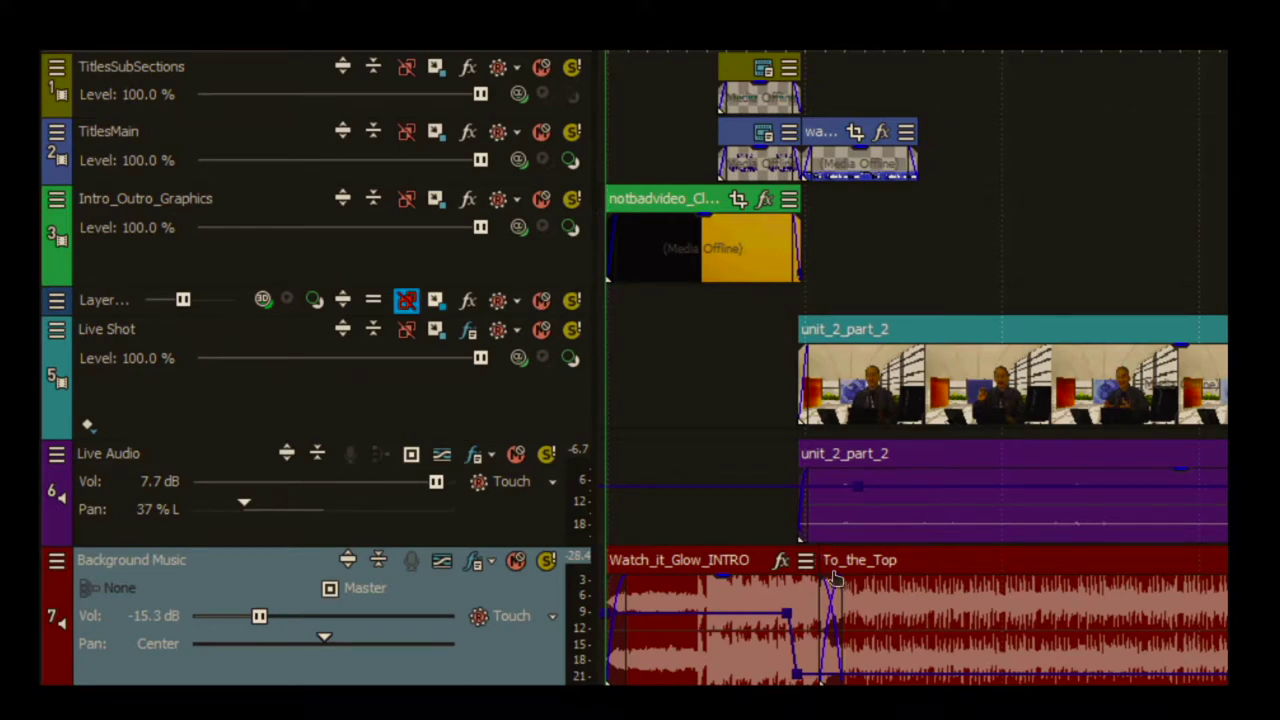
Underline the To_the_Top music clip, cross out its start, then clear the ink
drag(843, 612, 1042, 599)
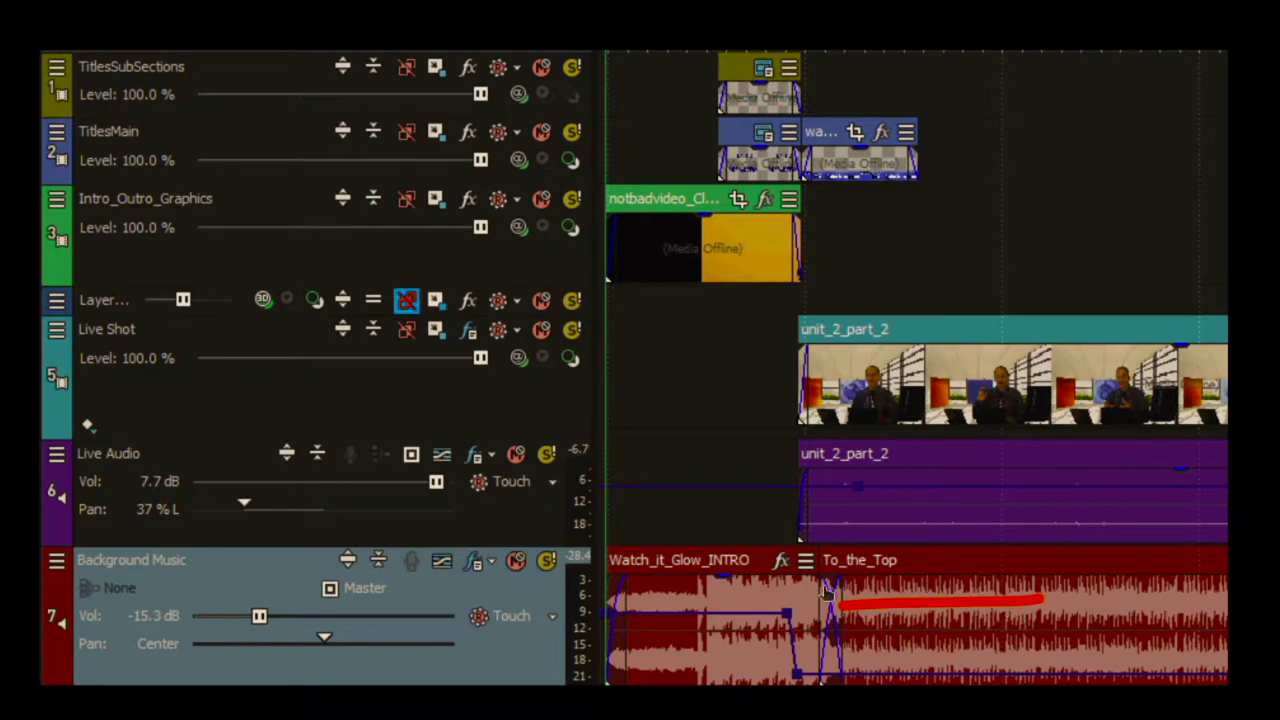
drag(838, 578, 780, 665)
drag(800, 565, 897, 663)
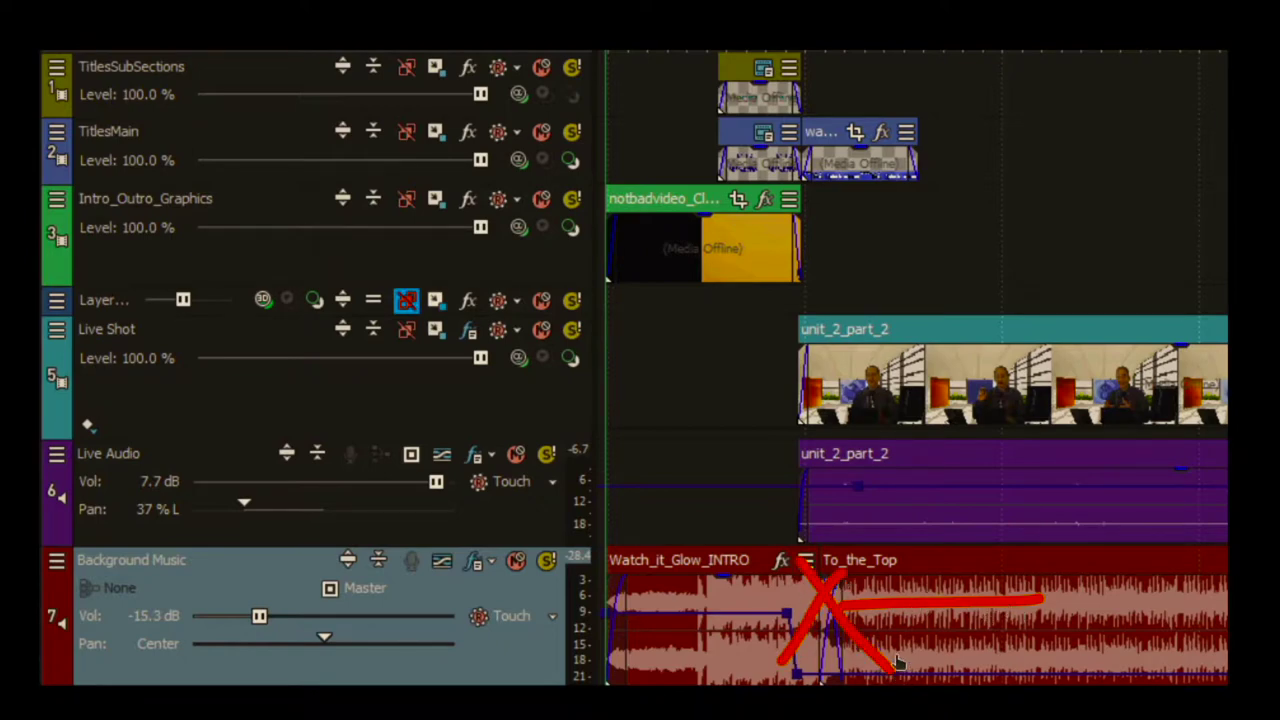
key(Escape)
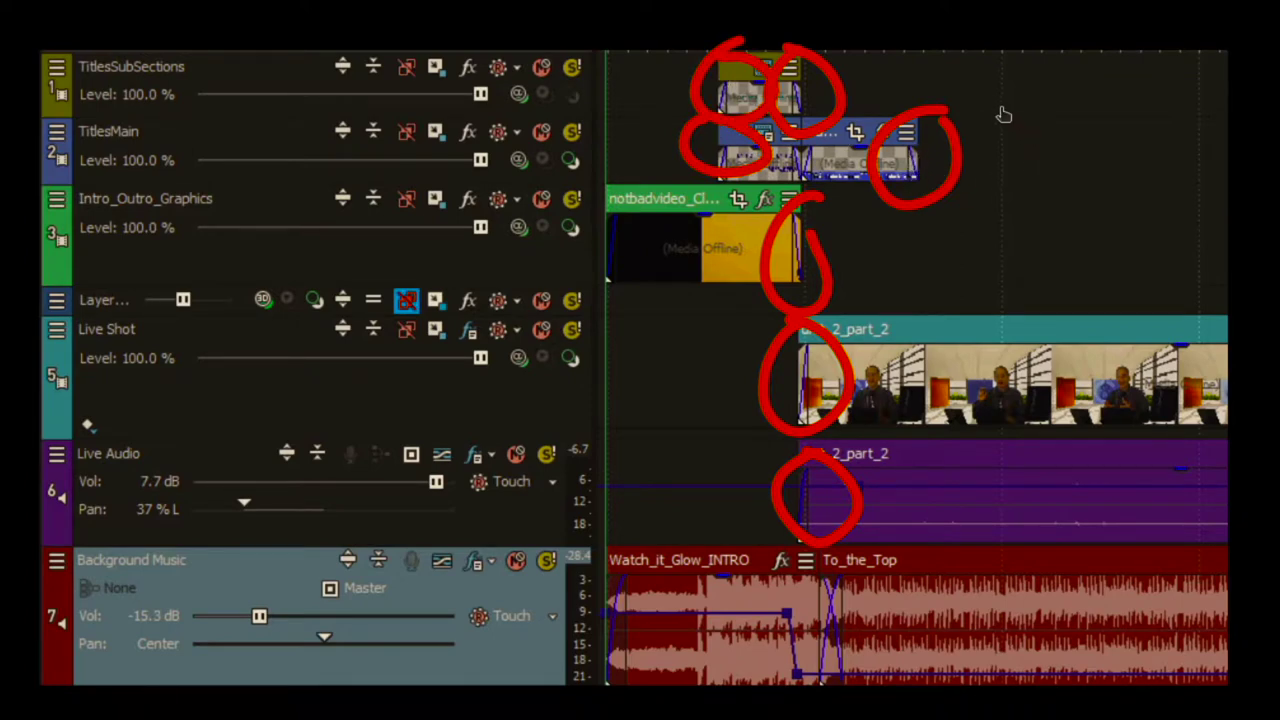
drag(998, 98, 968, 232)
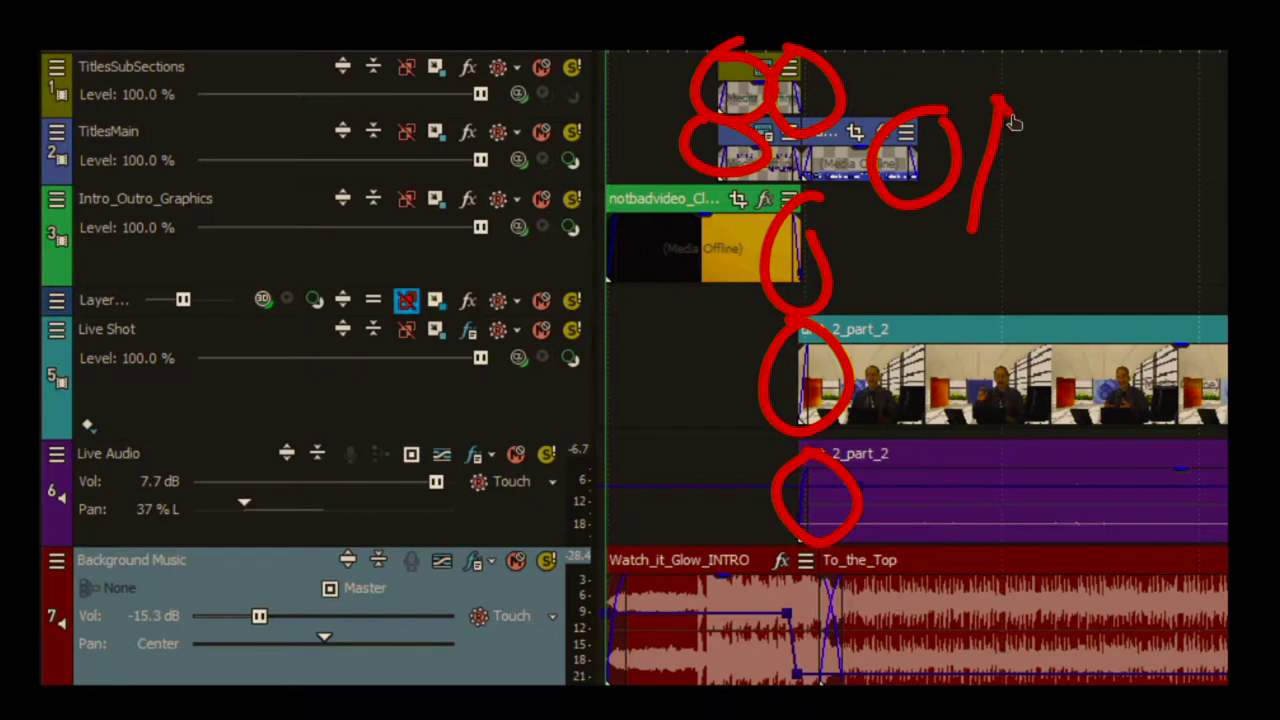
drag(1012, 122, 1126, 228)
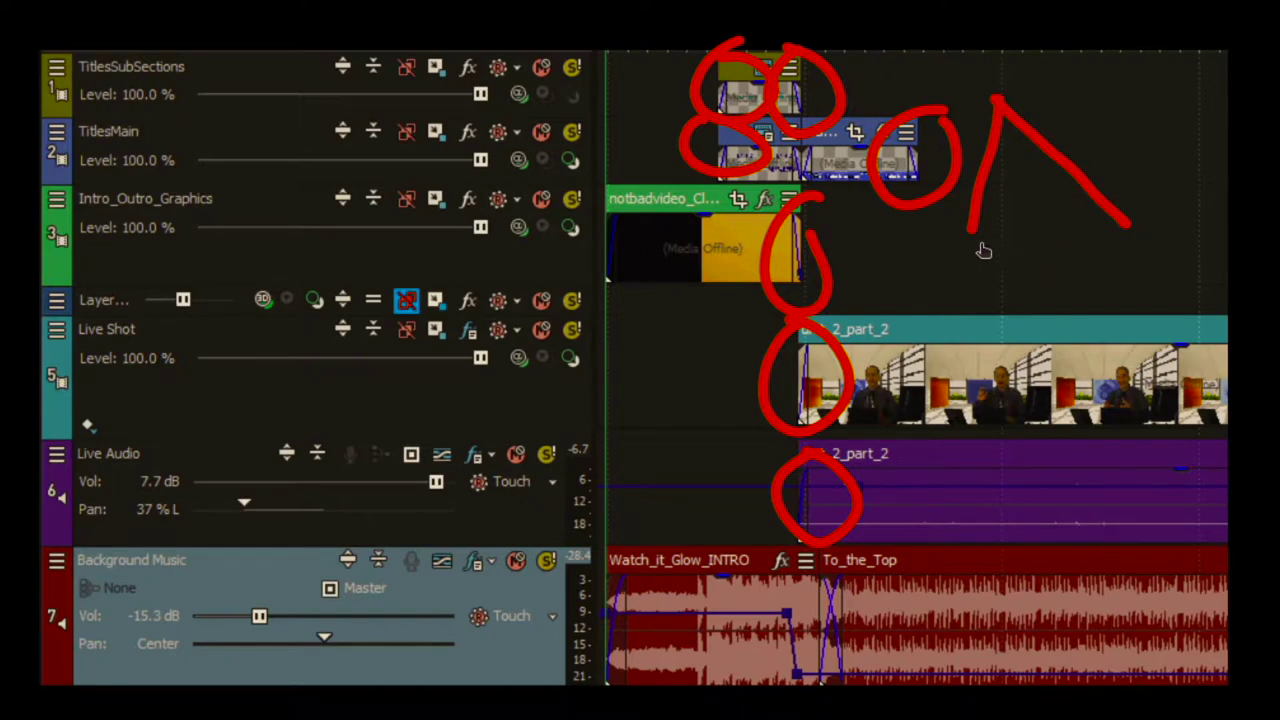
drag(986, 240, 1128, 240)
mouse_move(992, 98)
mouse_down()
mouse_move(1220, 114)
mouse_move(1194, 191)
mouse_move(1154, 246)
mouse_move(1088, 250)
mouse_up()
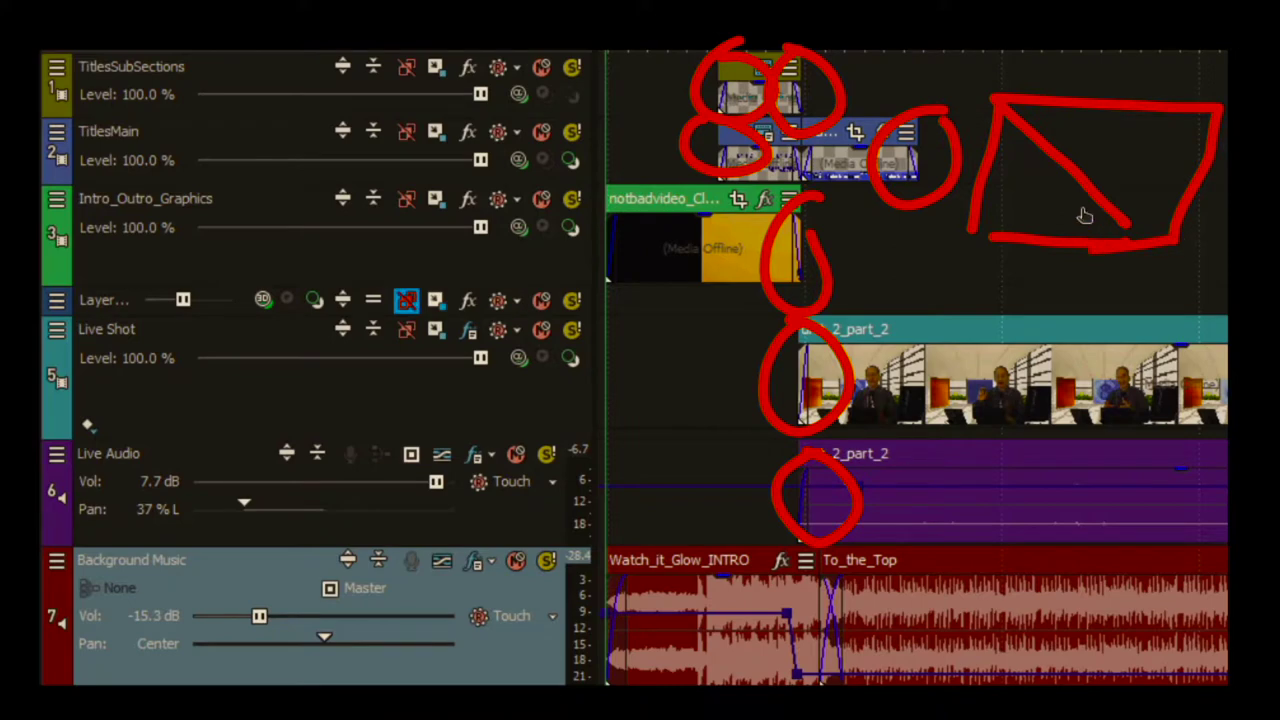
mouse_move(1000, 126)
mouse_down()
mouse_move(1156, 233)
mouse_move(984, 124)
mouse_move(1078, 188)
mouse_up()
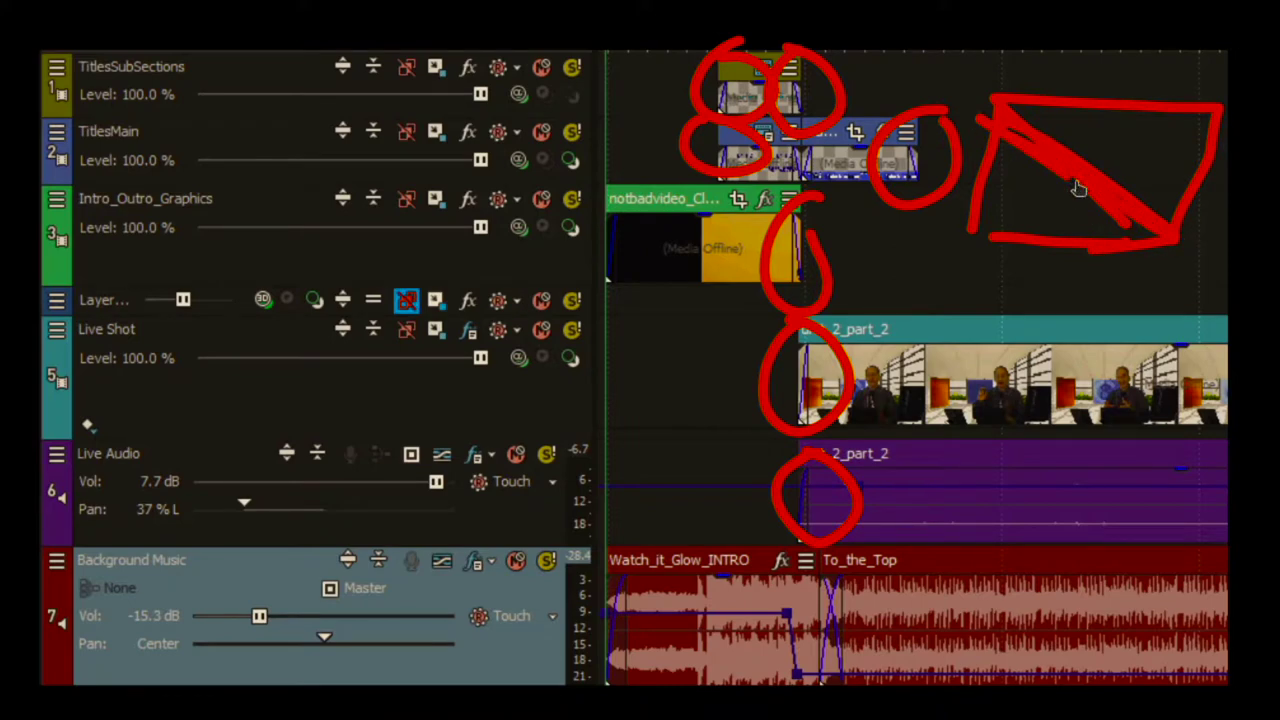
mouse_move(1106, 130)
mouse_down()
mouse_move(1090, 157)
mouse_move(1143, 140)
mouse_move(1156, 163)
mouse_move(1193, 122)
mouse_move(1179, 155)
mouse_move(1193, 151)
mouse_move(1188, 186)
mouse_up()
key(Escape)
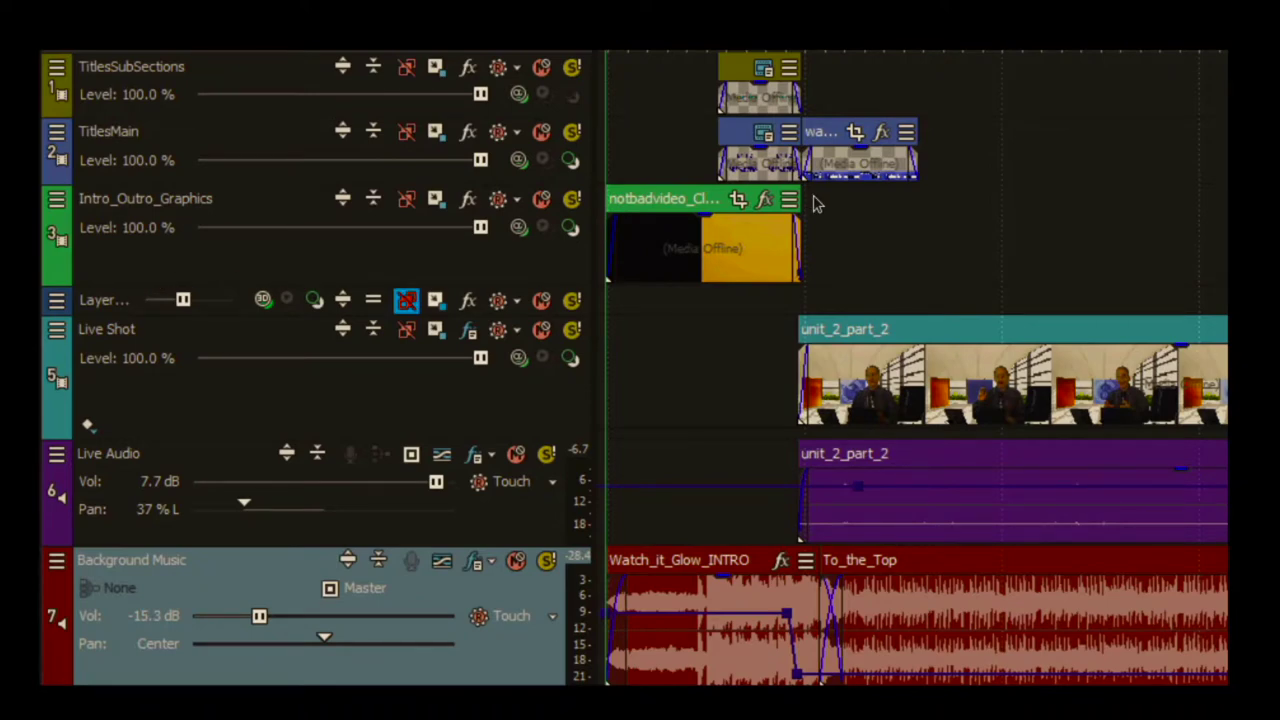
drag(990, 149, 1152, 232)
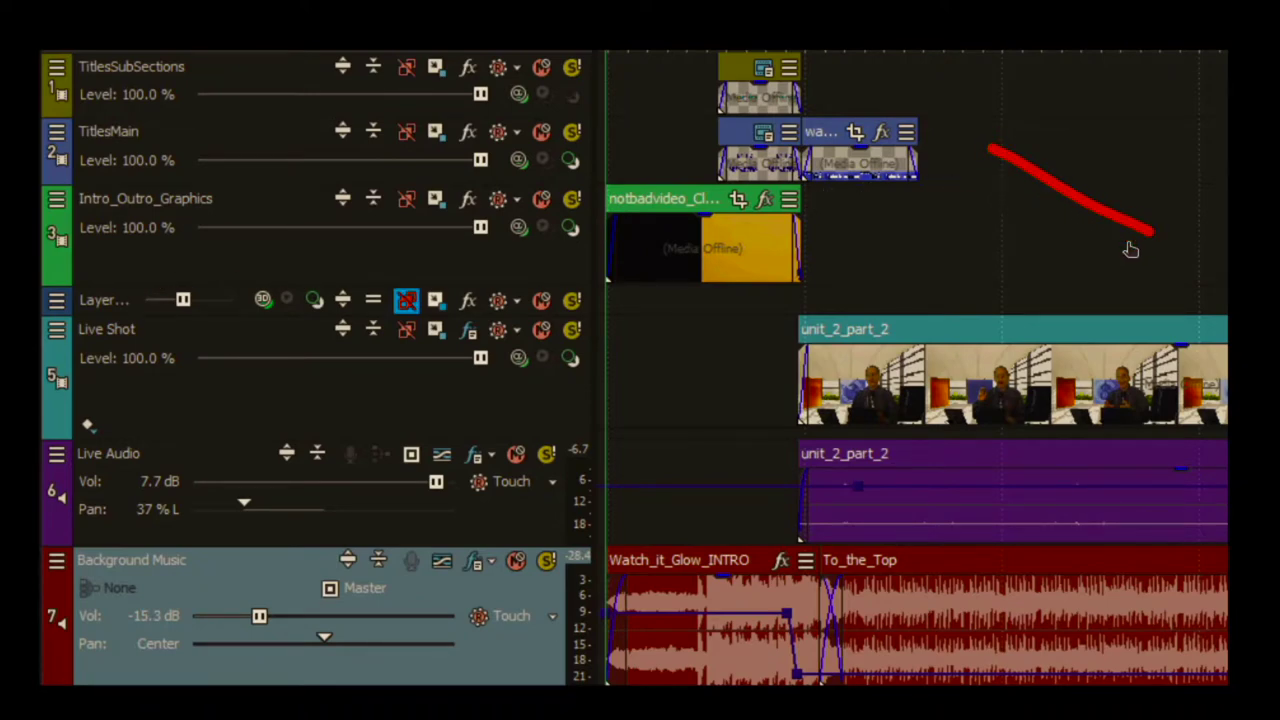
Write the '15 frames' note and '30/sec' above it with the pen
mouse_move(1016, 213)
mouse_down()
mouse_move(1066, 215)
mouse_move(1061, 241)
mouse_move(988, 280)
mouse_move(1027, 288)
mouse_move(1069, 275)
mouse_move(1101, 291)
mouse_move(1147, 275)
mouse_move(1187, 303)
mouse_up()
click(1042, 218)
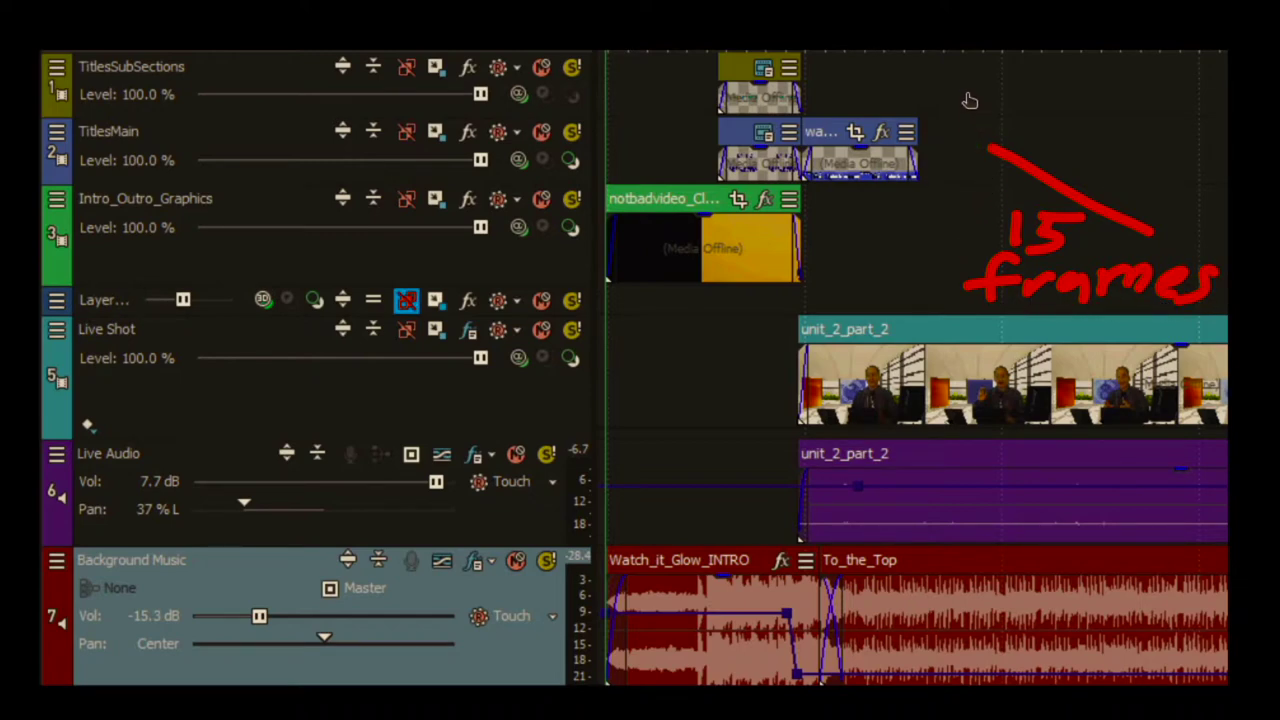
mouse_move(958, 66)
mouse_down()
mouse_move(980, 88)
mouse_move(935, 105)
mouse_up()
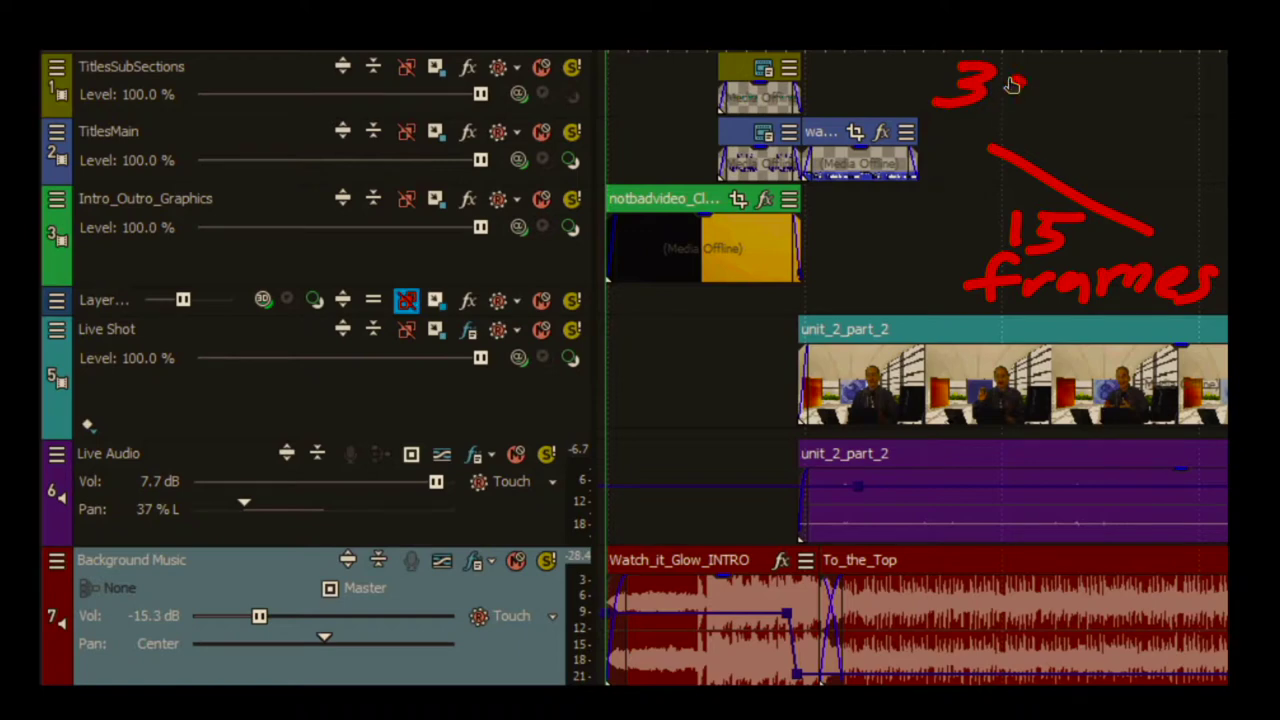
drag(1010, 78, 1025, 92)
drag(1078, 60, 1040, 112)
mouse_move(1050, 95)
mouse_down()
mouse_move(1125, 97)
mouse_move(1143, 123)
mouse_up()
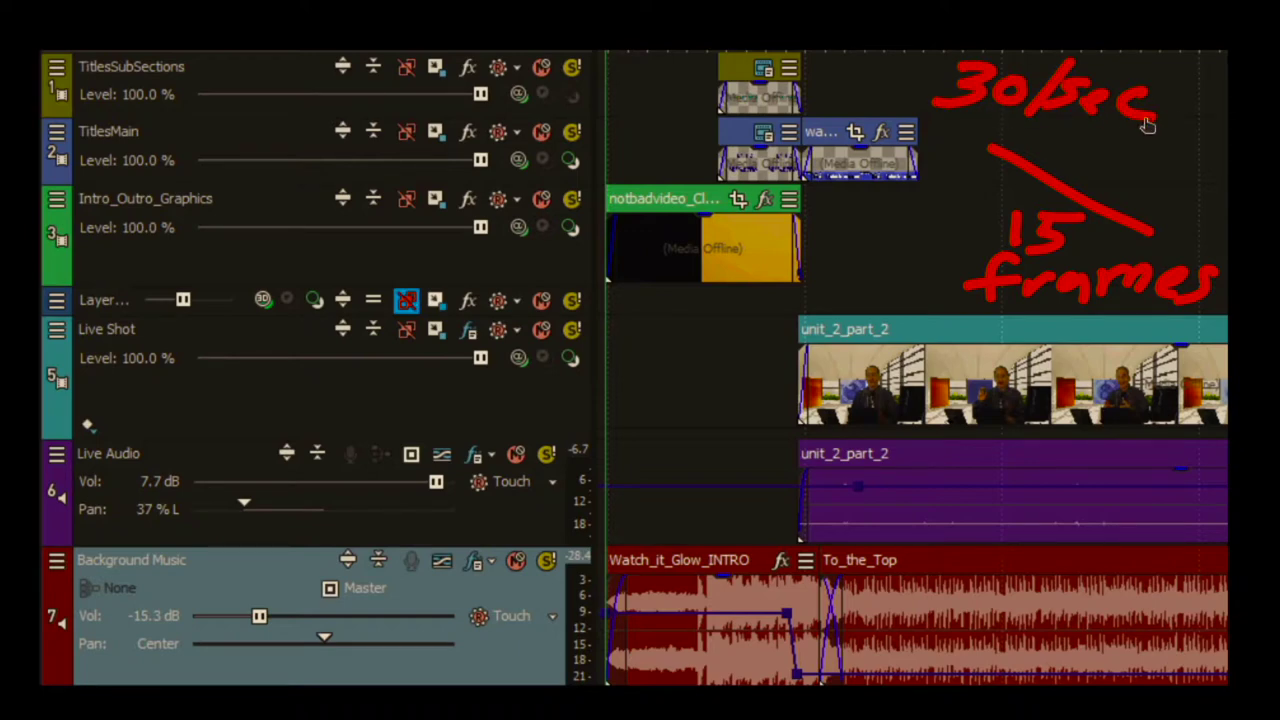
Write '1/2' and a small square, clear the ink, then draw an arrow toward the title clips
mouse_move(877, 206)
mouse_down()
mouse_move(863, 234)
mouse_move(900, 211)
mouse_move(948, 265)
mouse_up()
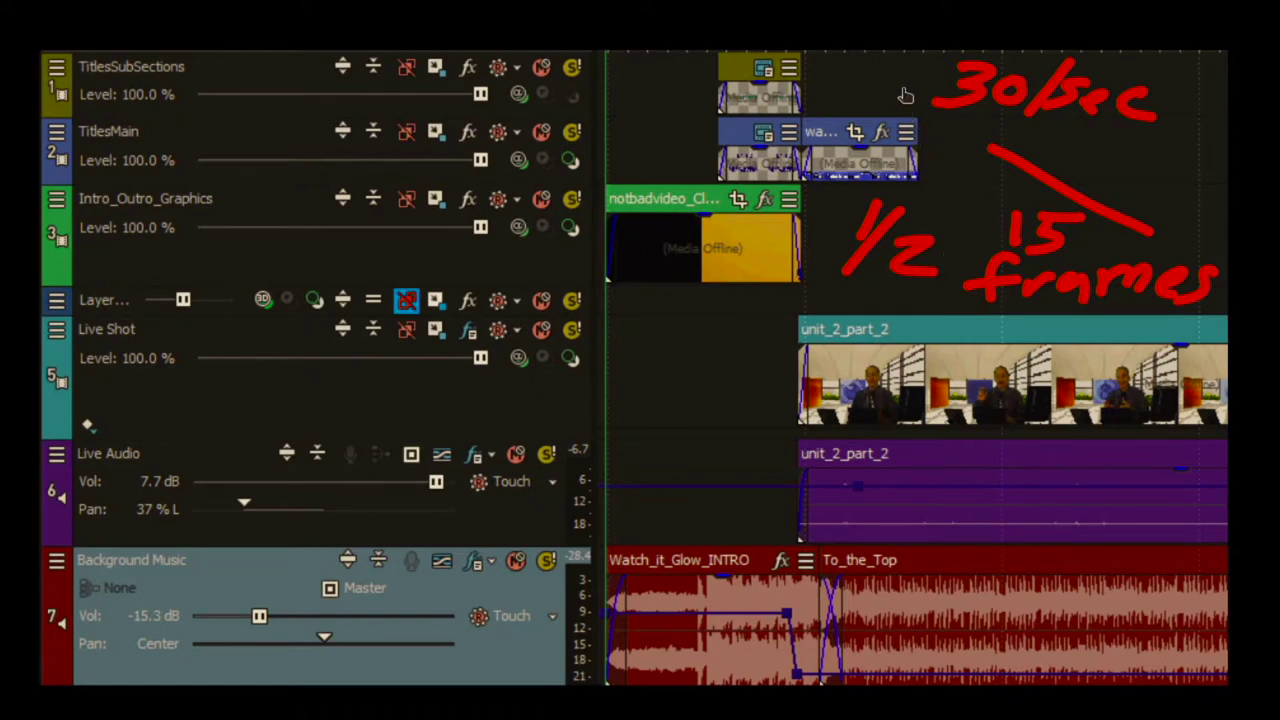
mouse_move(903, 90)
mouse_down()
mouse_move(933, 93)
mouse_move(905, 122)
mouse_up()
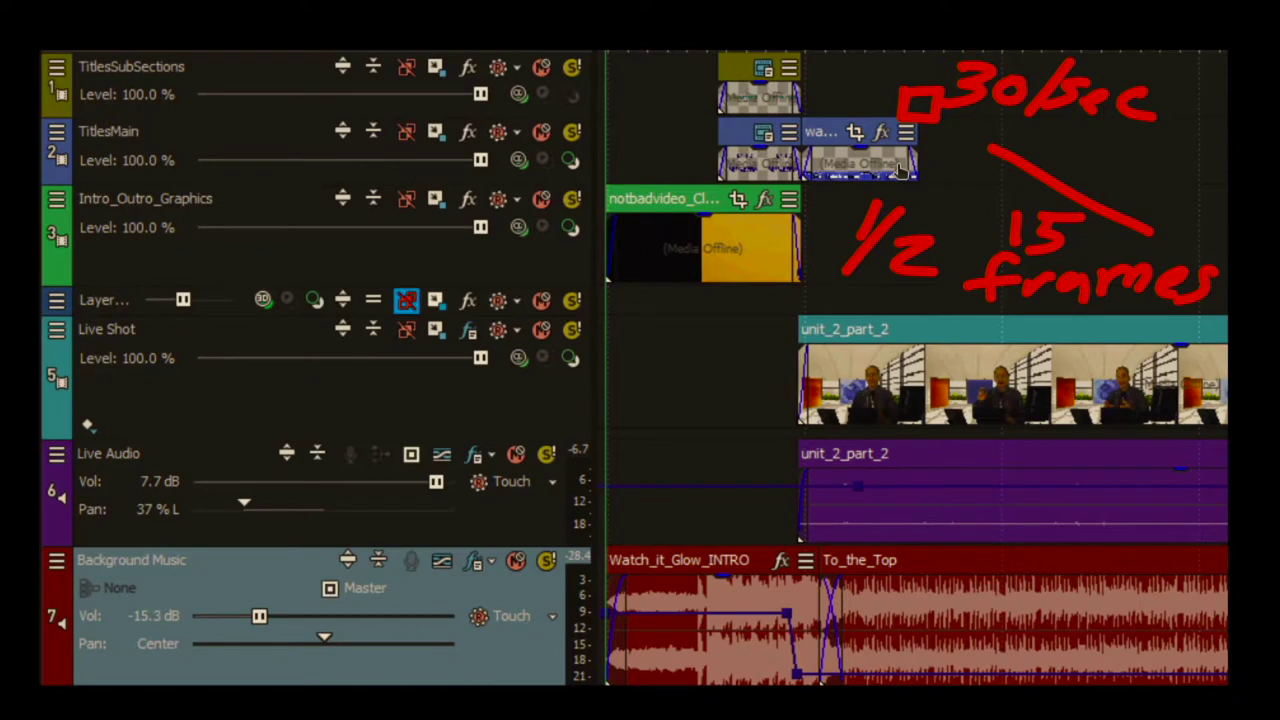
key(Escape)
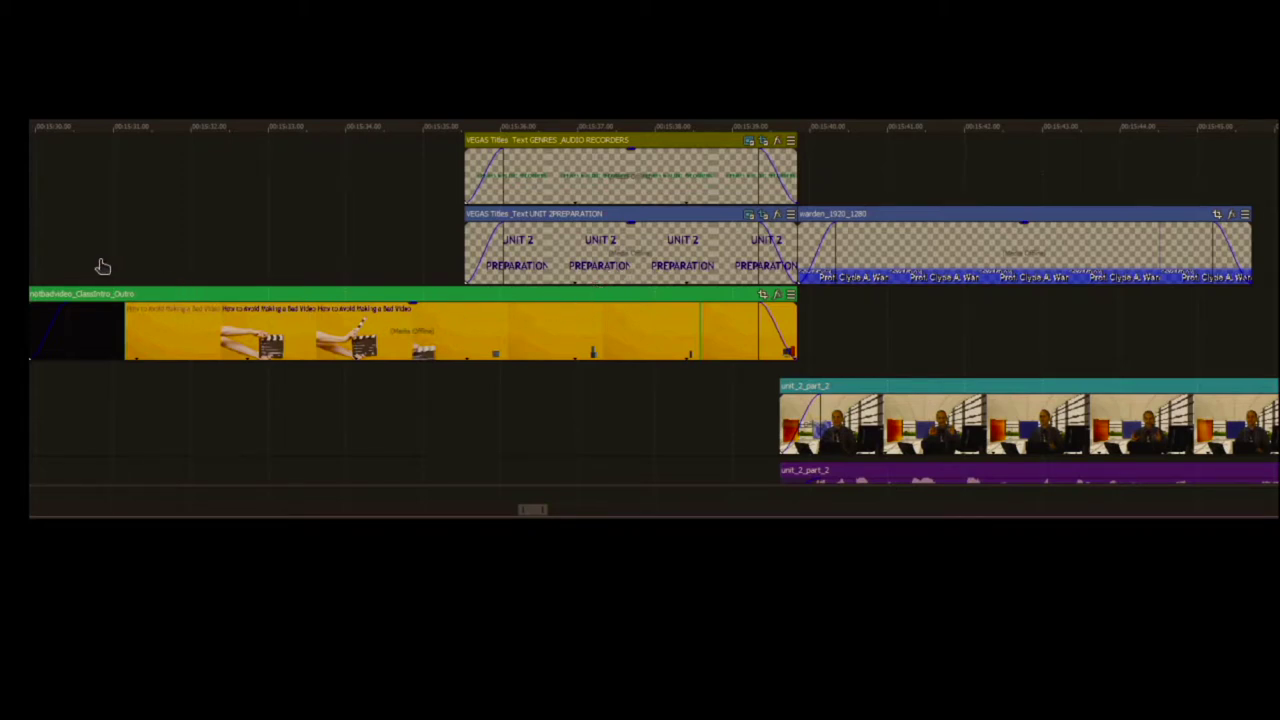
mouse_move(100, 262)
mouse_down()
mouse_move(355, 261)
mouse_move(296, 283)
mouse_up()
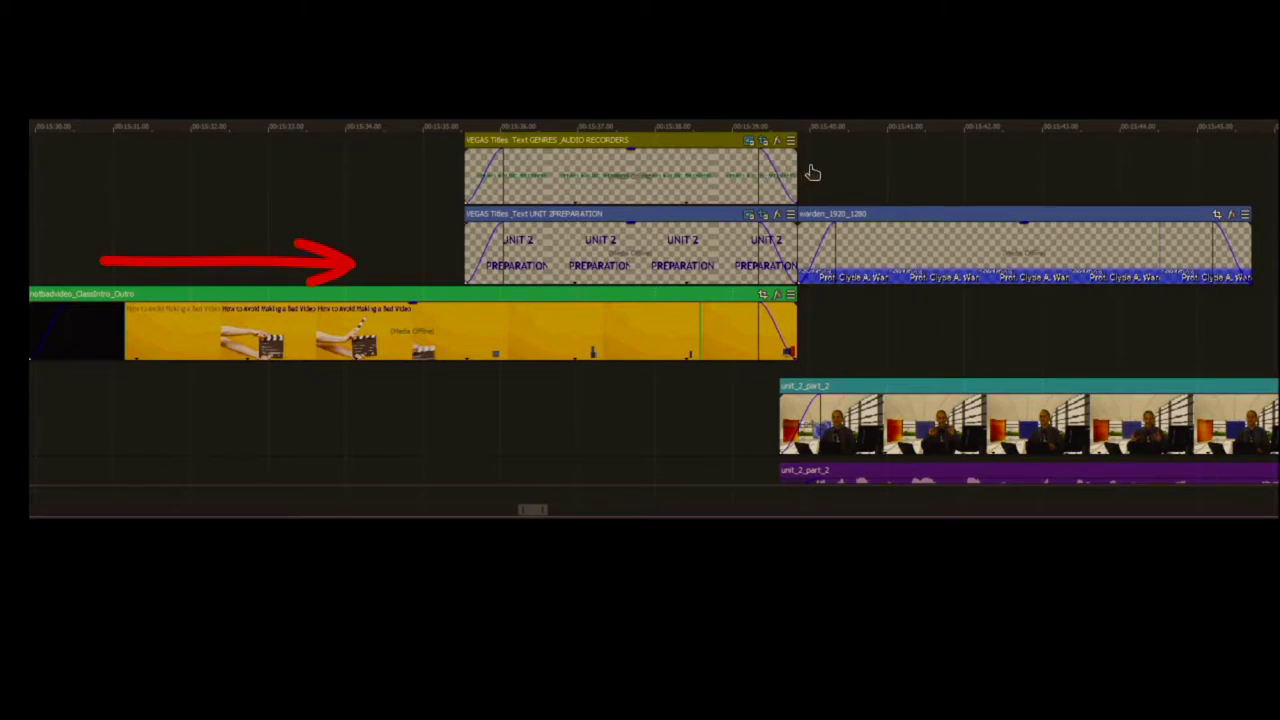
Write 'words' beside the title clips and circle the UNIT 2 title fade-in and warden clip fade-out
mouse_move(808, 162)
mouse_down()
mouse_move(826, 190)
mouse_move(866, 190)
mouse_move(922, 178)
mouse_move(952, 150)
mouse_up()
drag(990, 162, 958, 197)
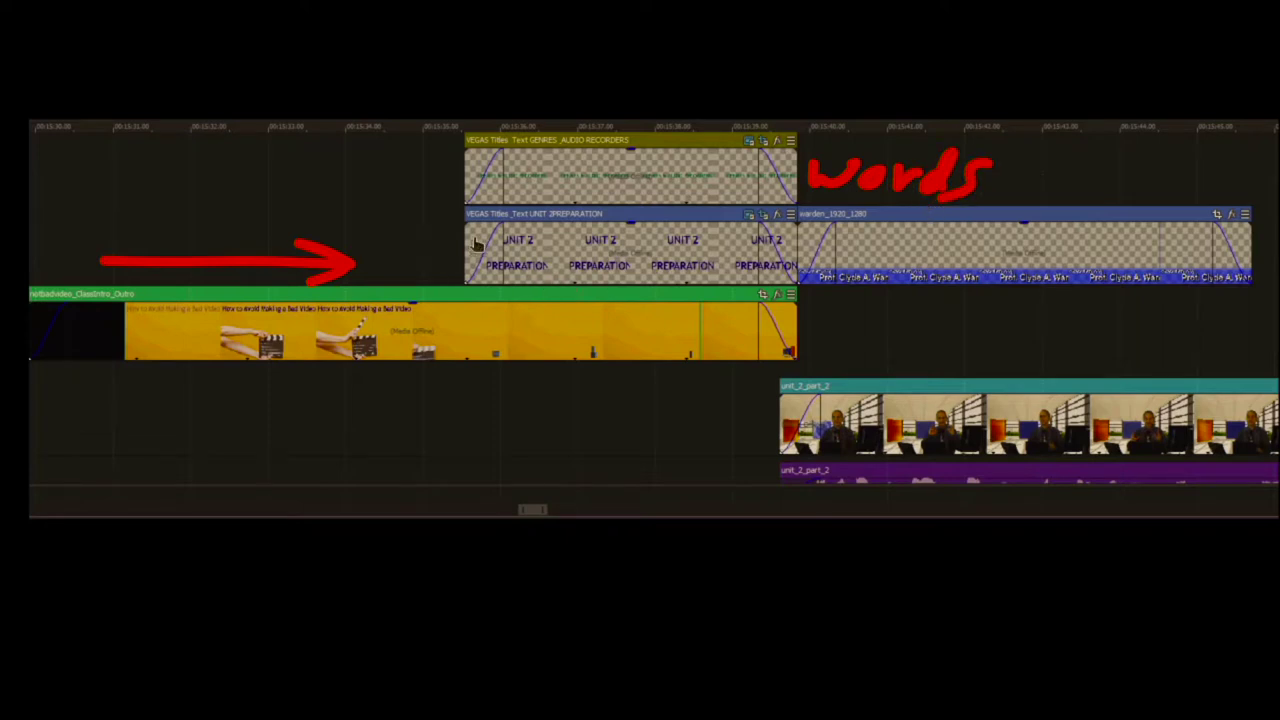
mouse_move(505, 218)
mouse_down()
mouse_move(473, 222)
mouse_move(429, 258)
mouse_move(468, 303)
mouse_move(552, 263)
mouse_move(490, 228)
mouse_up()
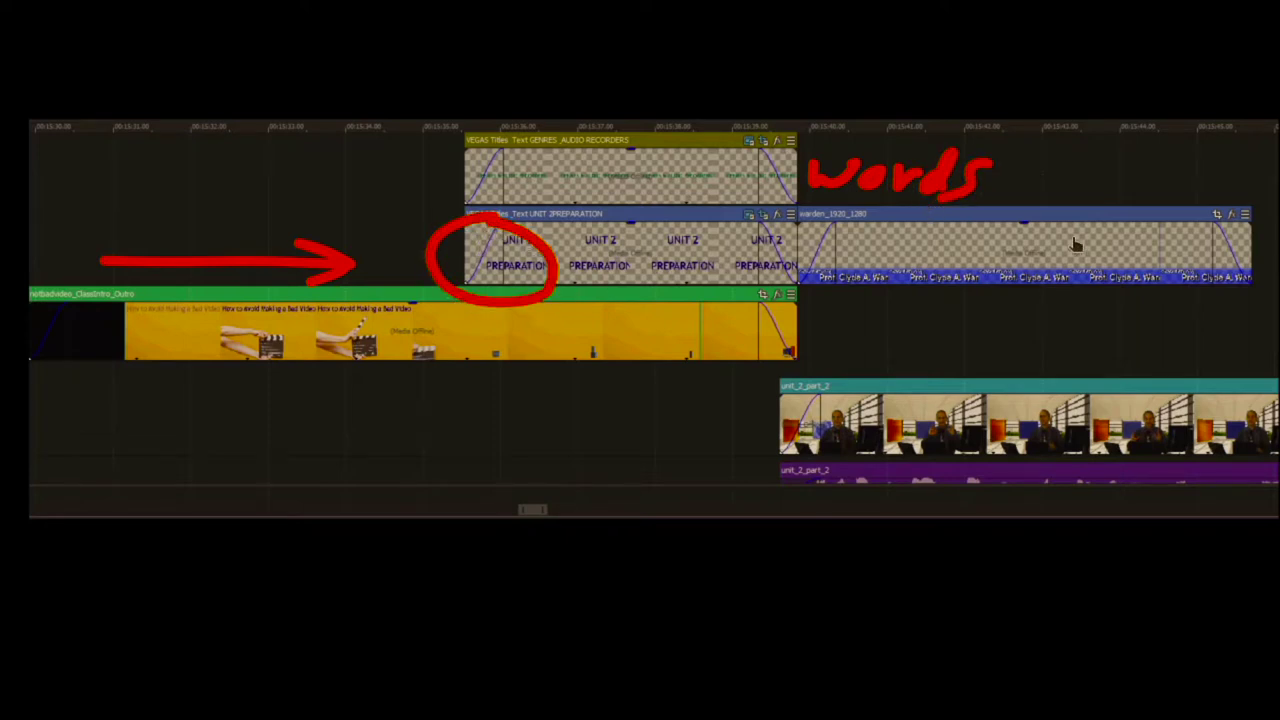
mouse_move(1246, 210)
mouse_down()
mouse_move(1186, 255)
mouse_move(1239, 209)
mouse_up()
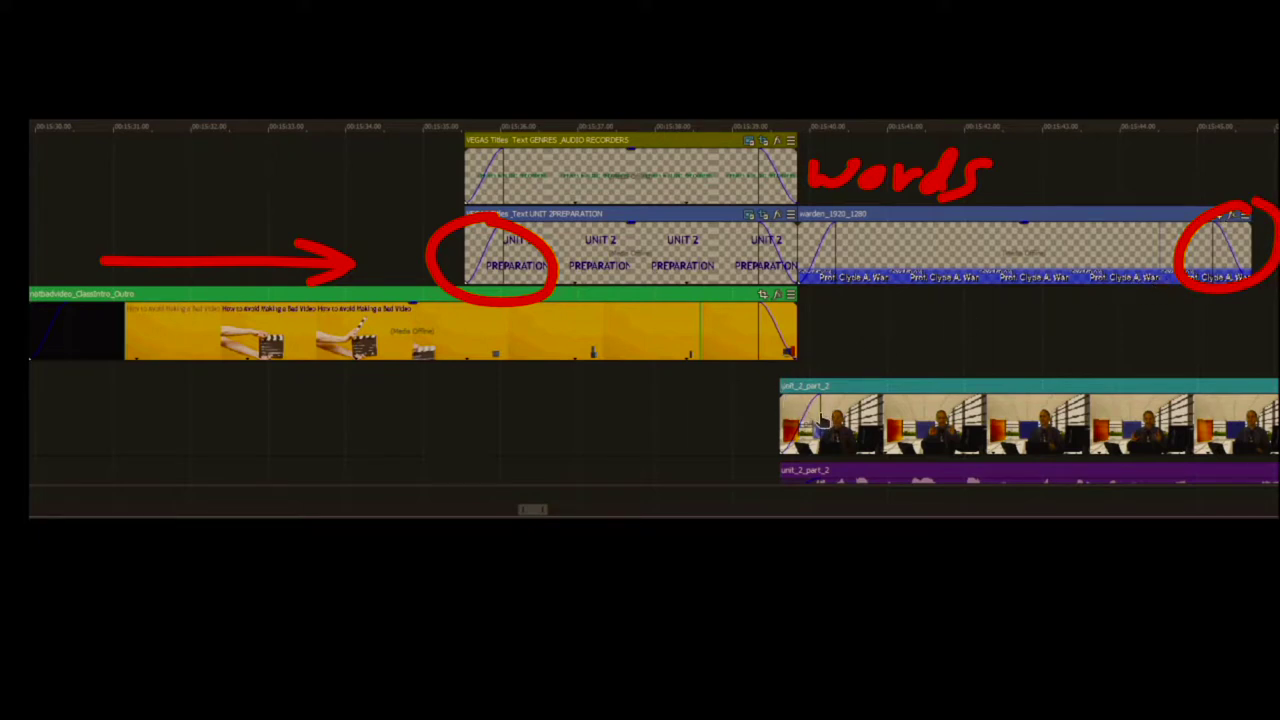
Circle the unit_2_part_2 fade-in and yellow clip fade-out, draw an X between them, then clear
mouse_move(825, 384)
mouse_down()
mouse_move(735, 414)
mouse_move(723, 470)
mouse_move(778, 495)
mouse_move(835, 471)
mouse_move(850, 403)
mouse_move(820, 382)
mouse_up()
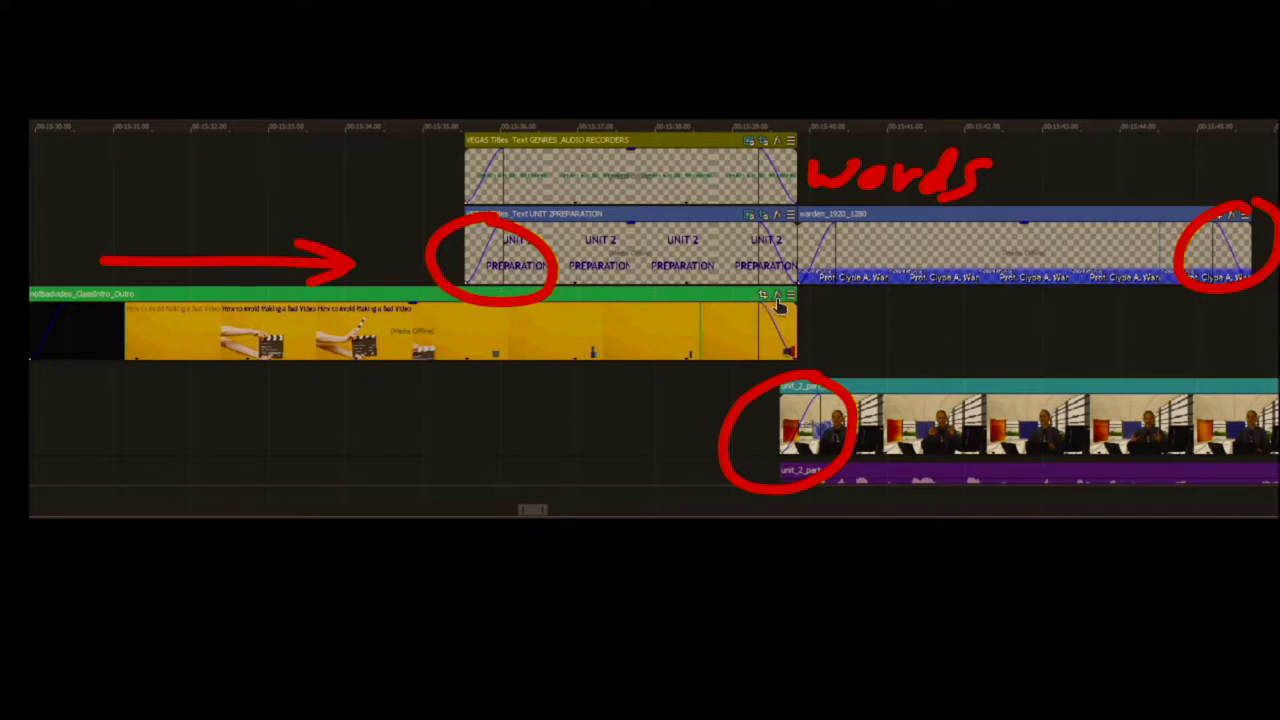
mouse_move(805, 292)
mouse_down()
mouse_move(764, 288)
mouse_move(716, 318)
mouse_move(738, 347)
mouse_move(796, 353)
mouse_move(861, 310)
mouse_move(896, 337)
mouse_move(912, 376)
mouse_move(970, 337)
mouse_up()
mouse_move(855, 315)
mouse_down()
mouse_move(955, 370)
mouse_move(1043, 325)
mouse_up()
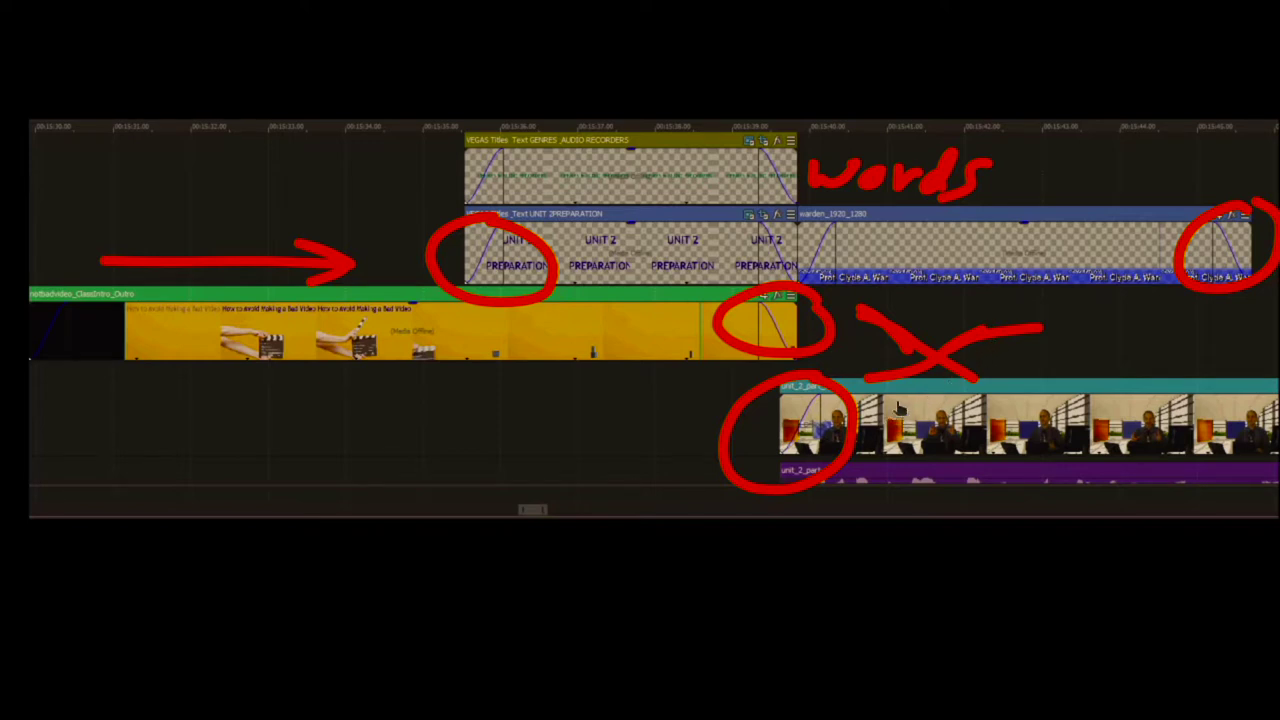
key(Escape)
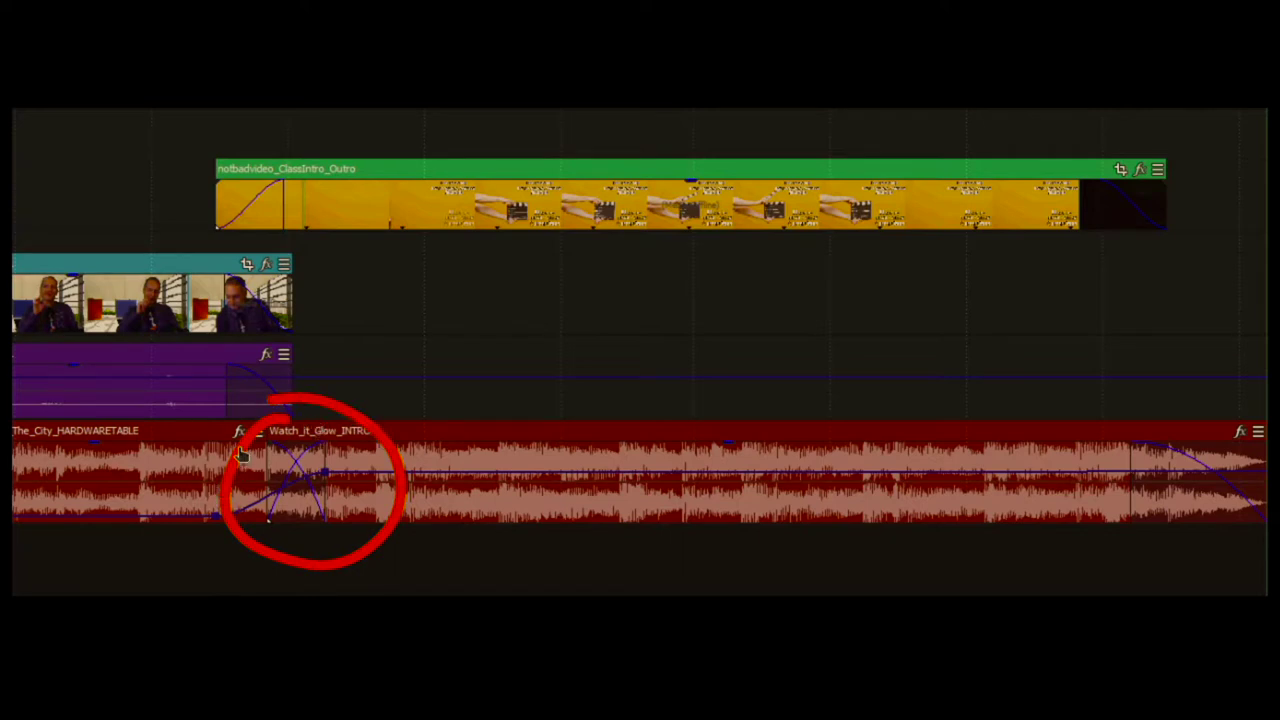
drag(240, 430, 338, 537)
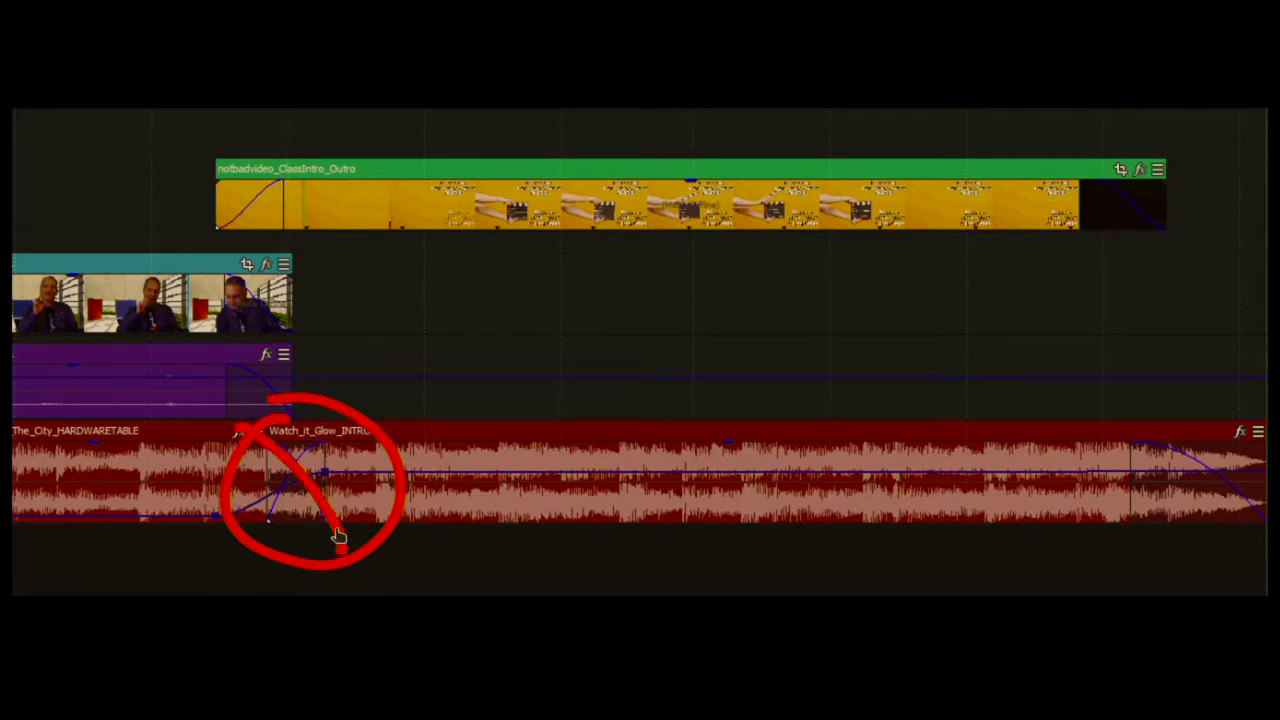
mouse_move(352, 422)
mouse_down()
mouse_move(283, 452)
mouse_move(229, 543)
mouse_up()
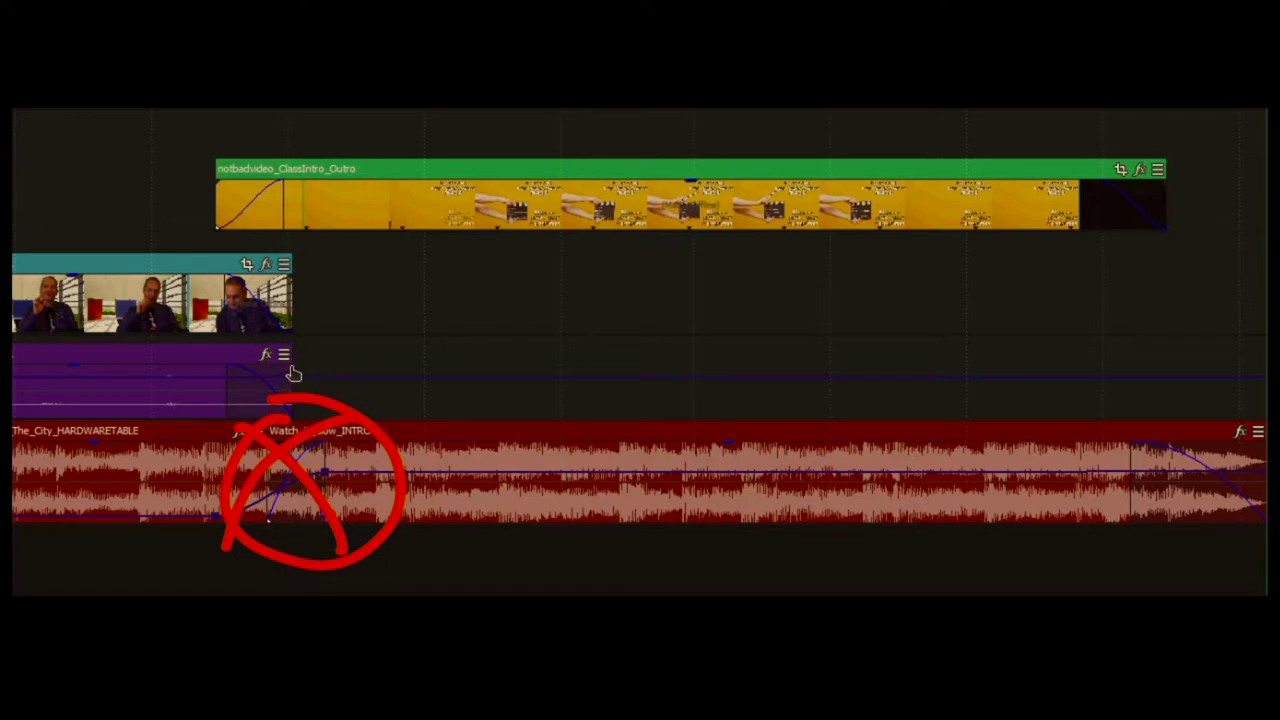
key(e)
mouse_move(296, 360)
mouse_down()
mouse_move(272, 350)
mouse_move(328, 412)
mouse_move(298, 353)
mouse_move(409, 403)
mouse_move(420, 424)
mouse_up()
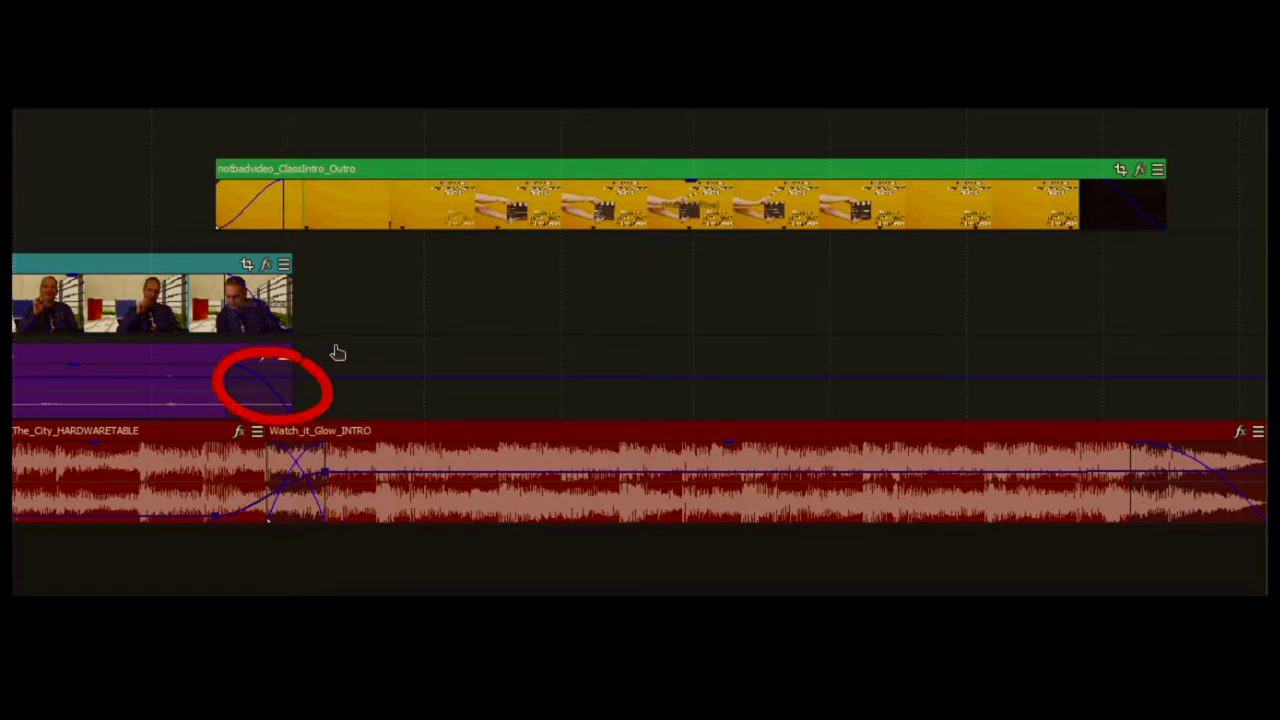
key(e)
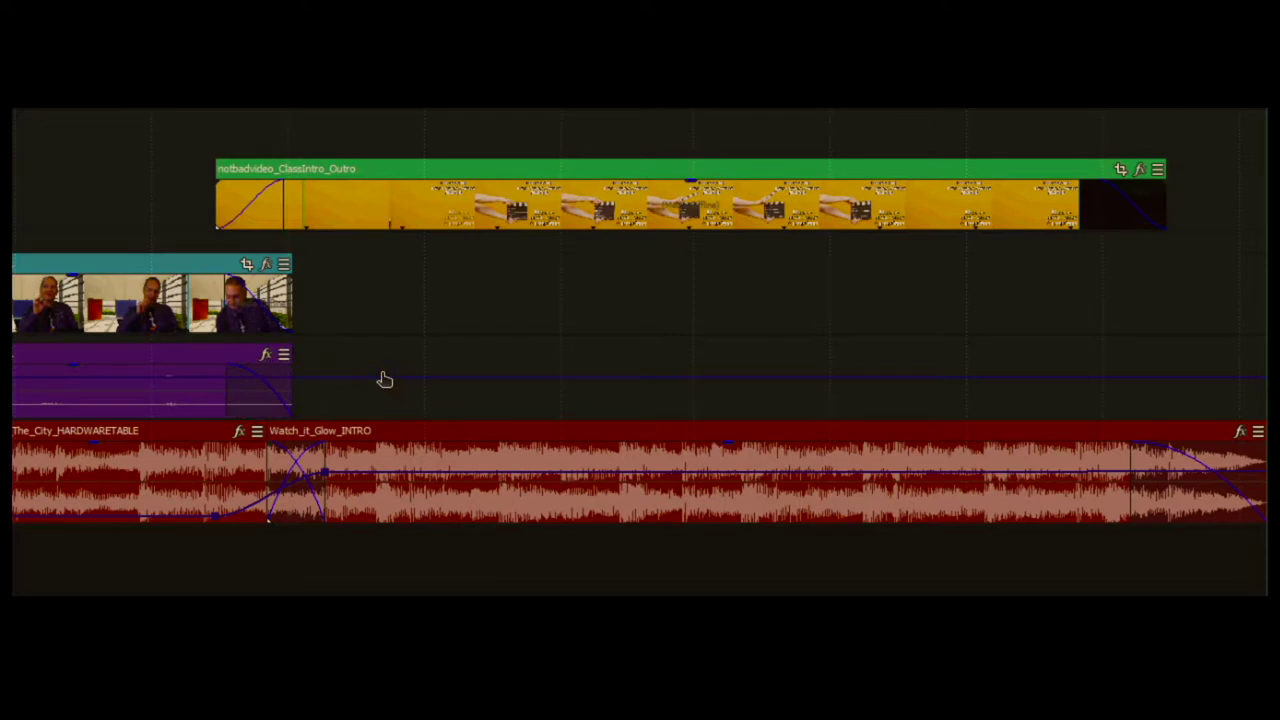
mouse_move(248, 260)
mouse_down()
mouse_move(220, 297)
mouse_move(302, 284)
mouse_move(332, 286)
mouse_up()
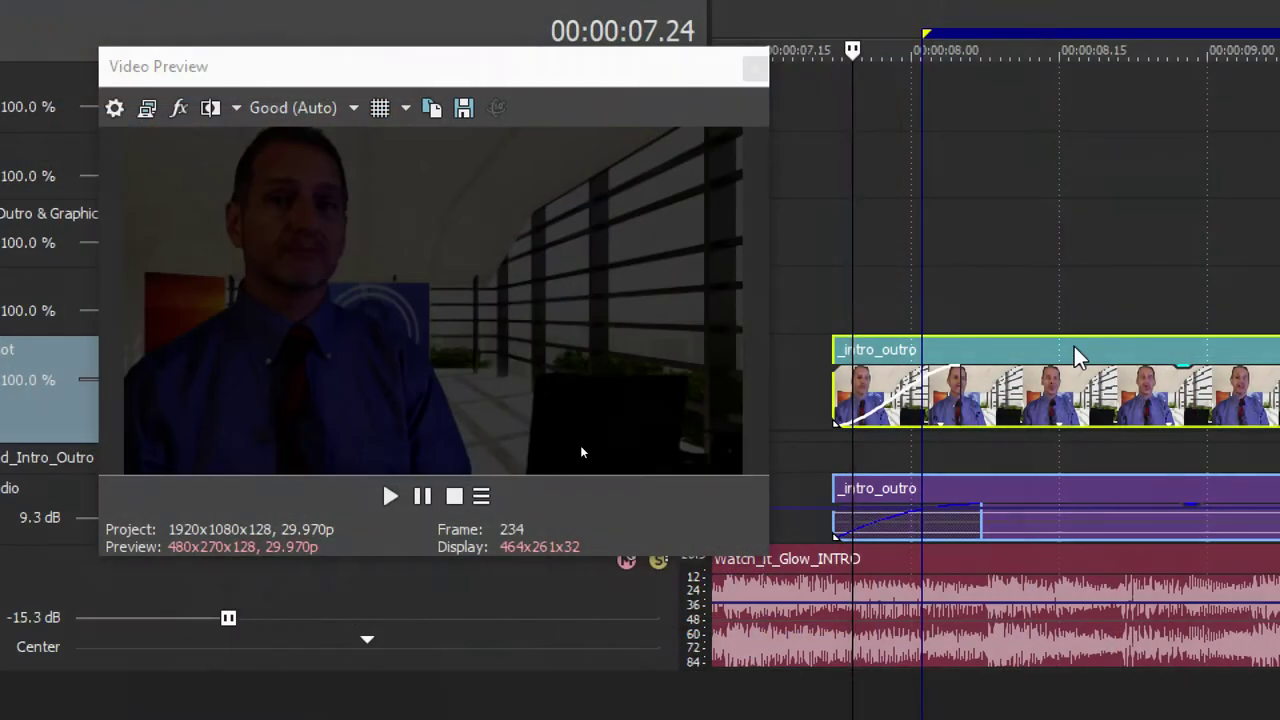
Shift the _intro_outro clips slightly earlier and trim their end shorter
drag(1074, 346, 991, 337)
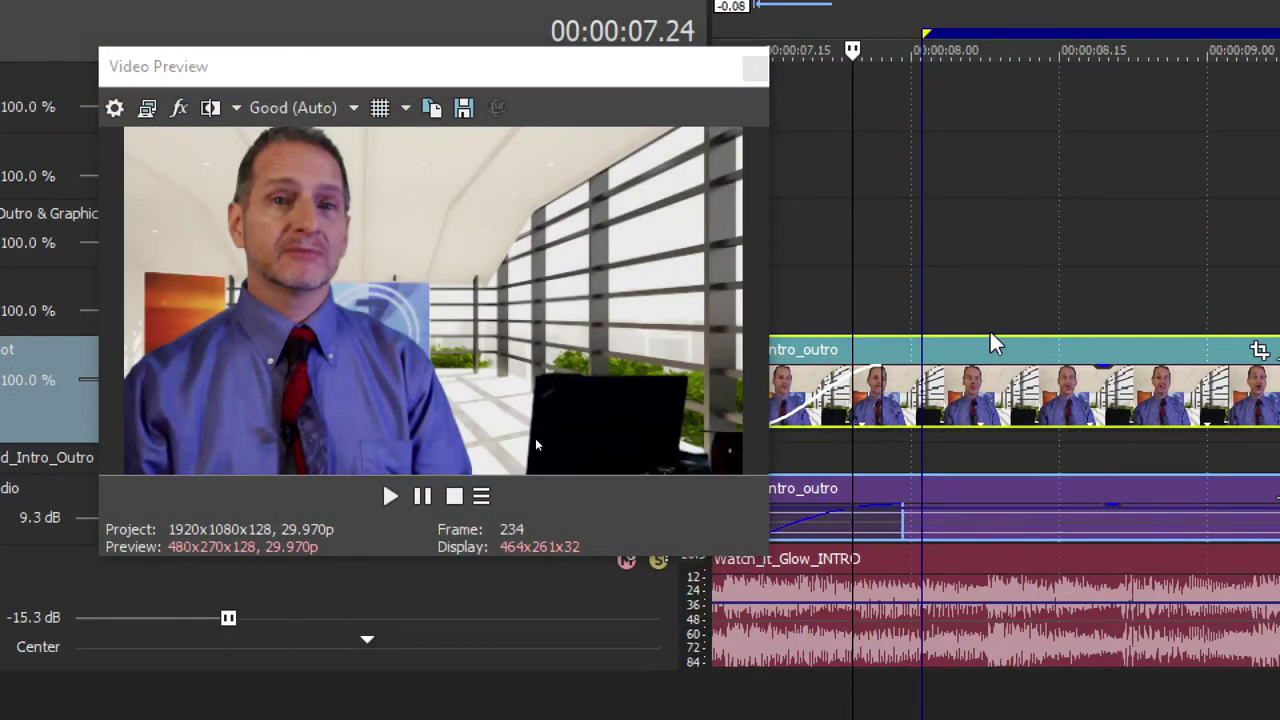
click(782, 262)
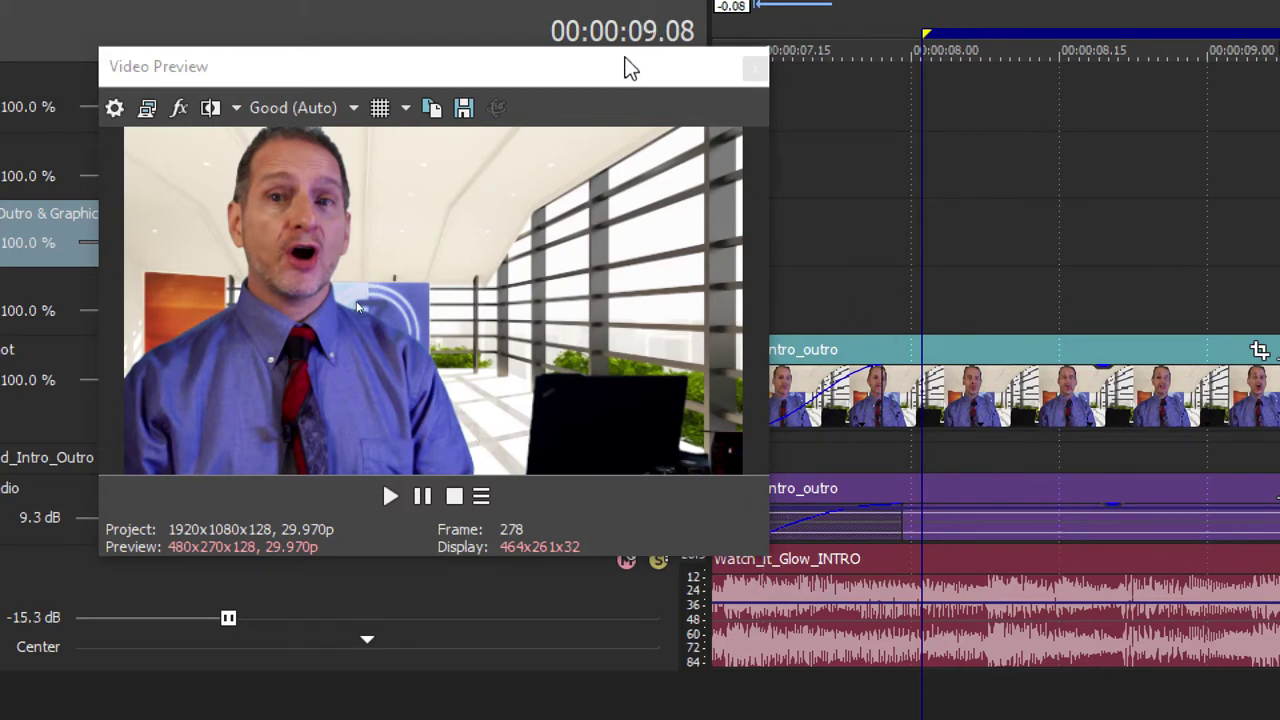
drag(630, 68, 541, 61)
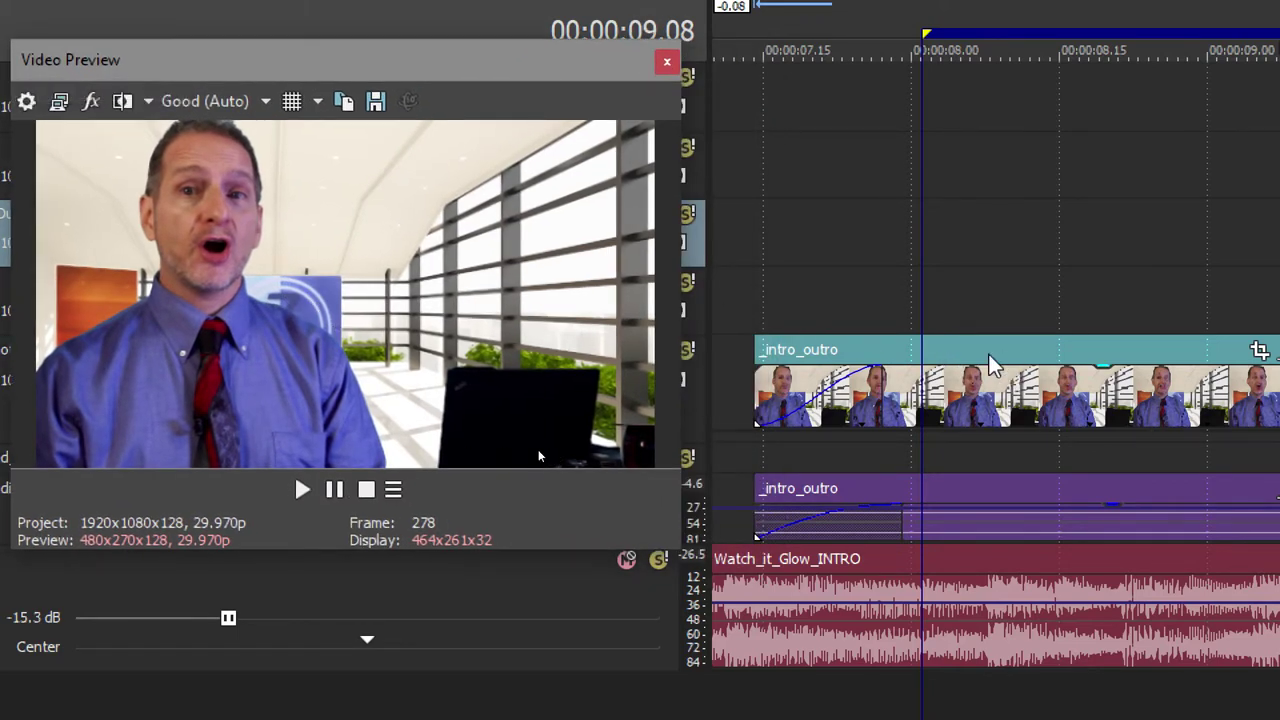
drag(988, 356, 948, 356)
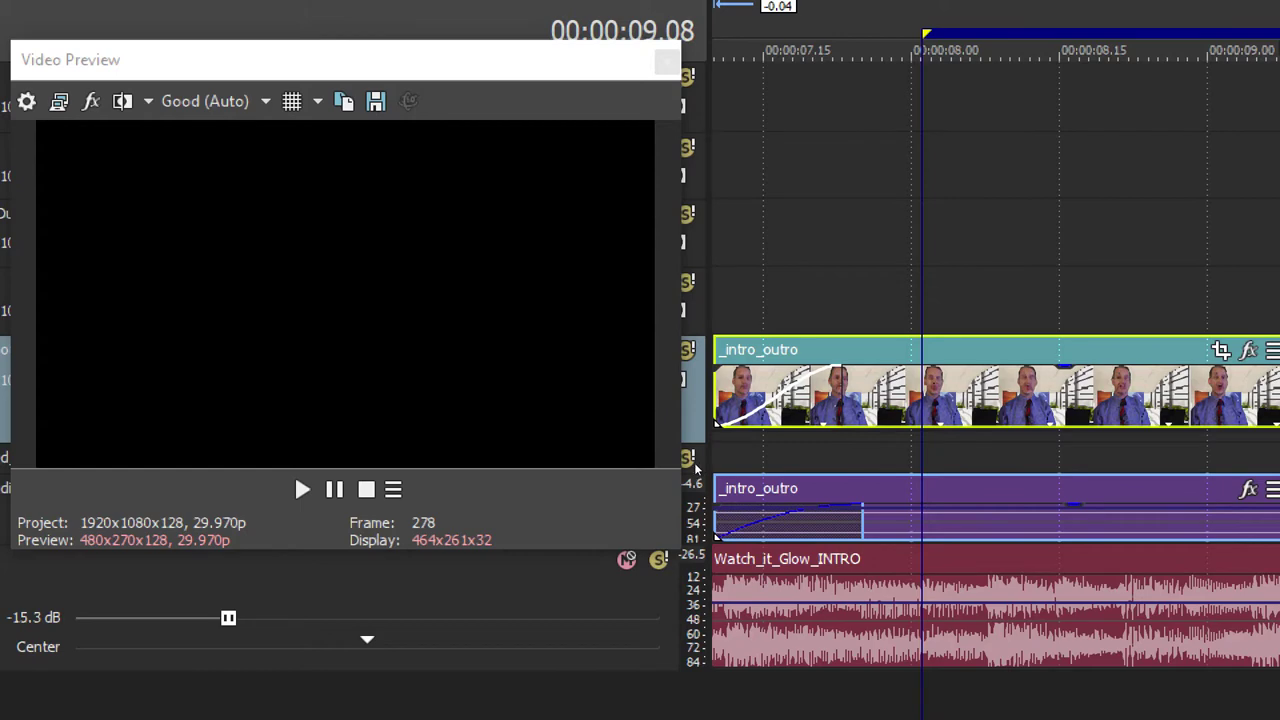
drag(1273, 380, 997, 366)
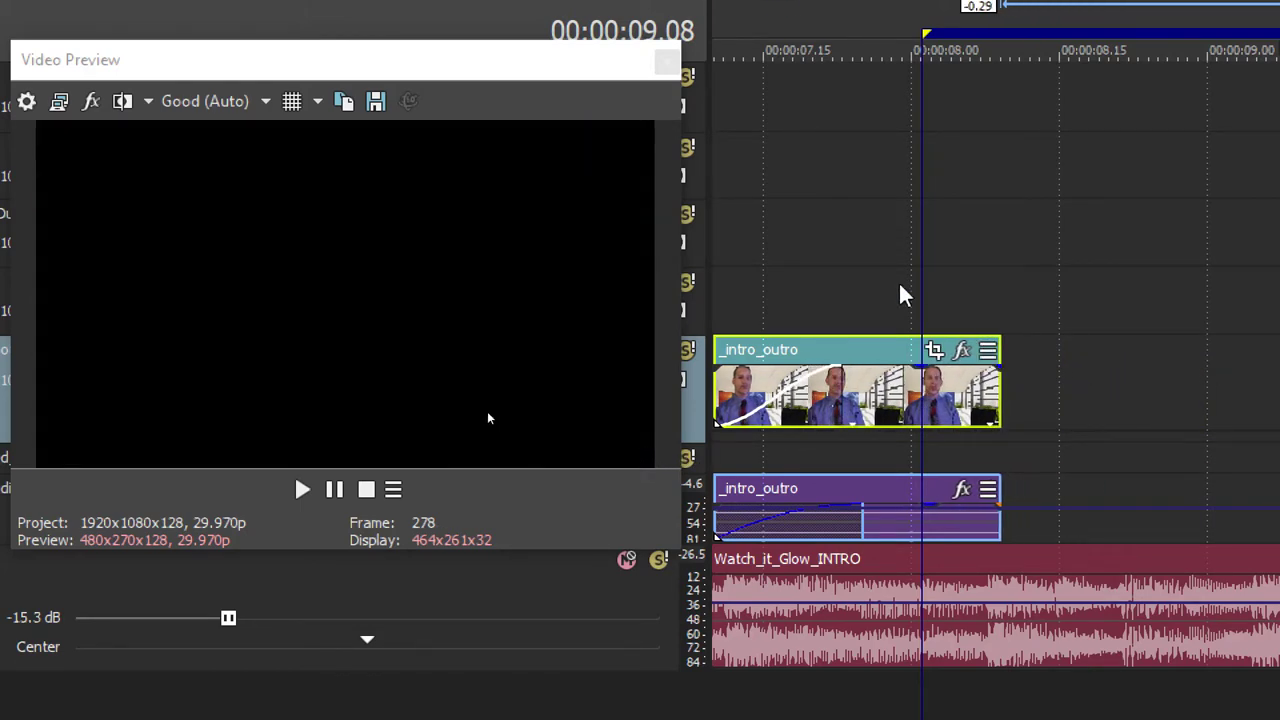
Step the playhead through frames 08.05, 08.07 and 08.02 to preview the cut point
click(762, 276)
key(Left)
key(Left)
key(Left)
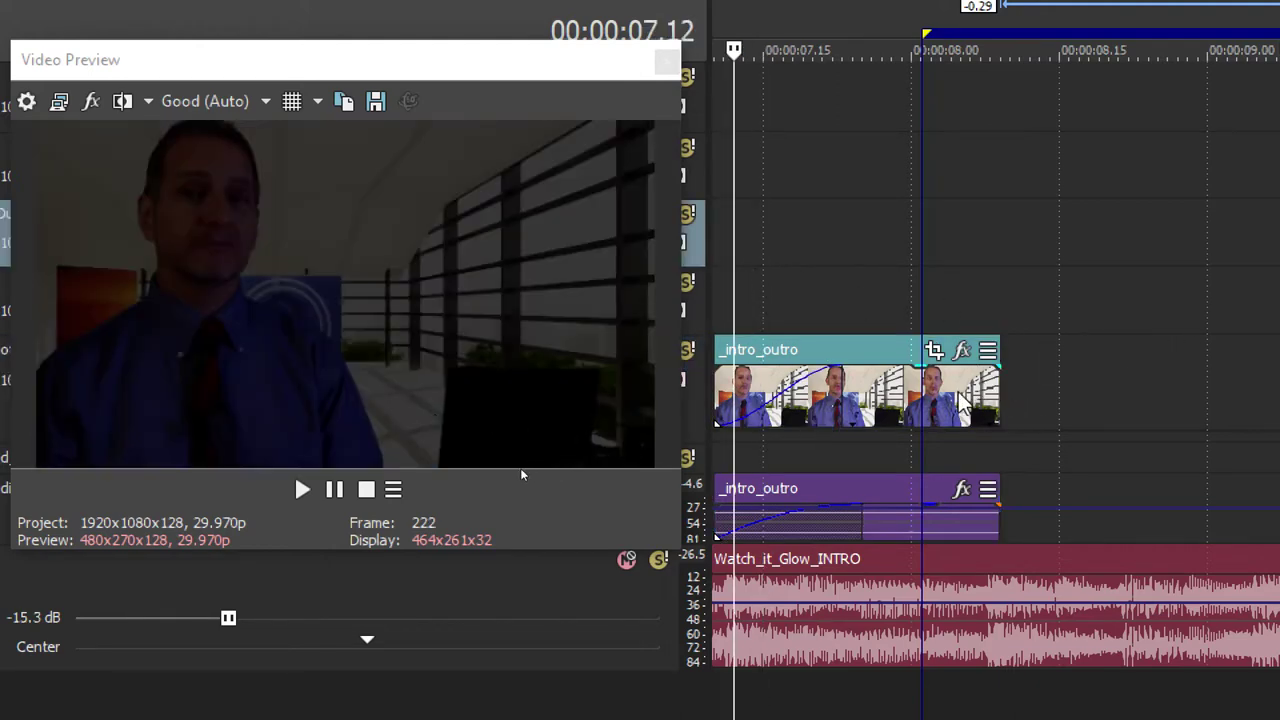
click(960, 273)
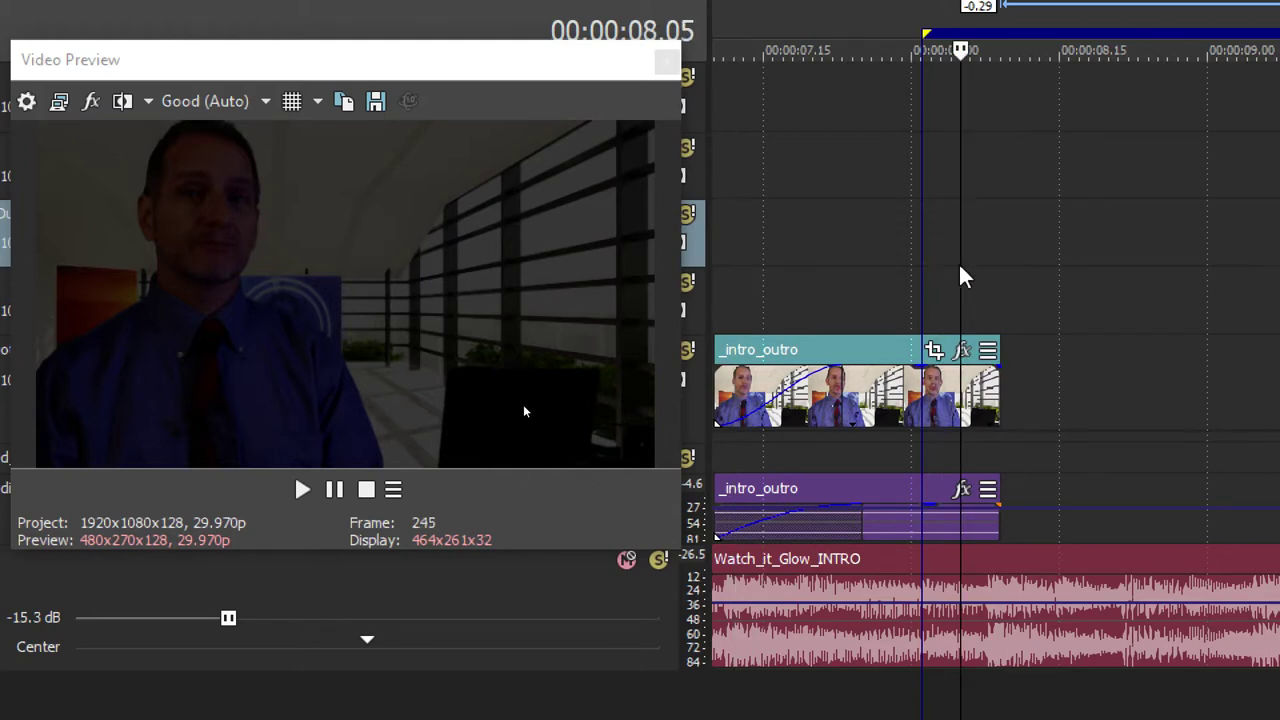
key(Right)
click(978, 286)
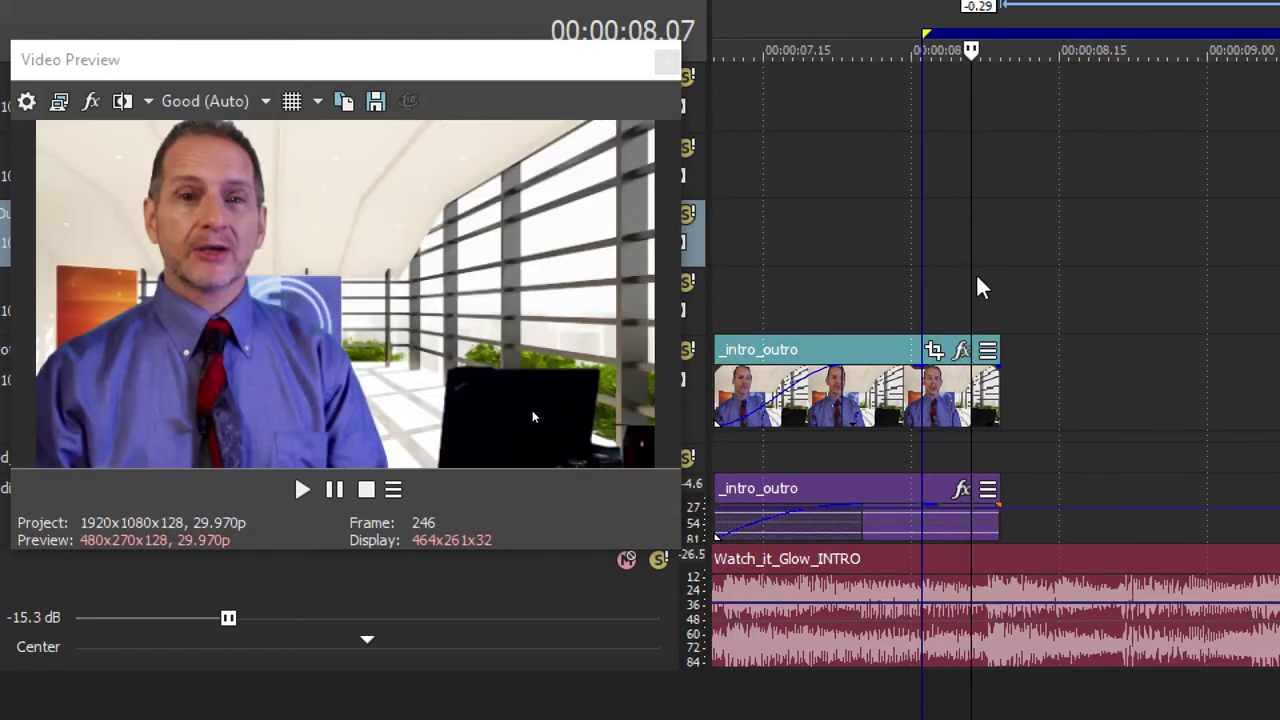
key(Left)
key(Left)
click(931, 300)
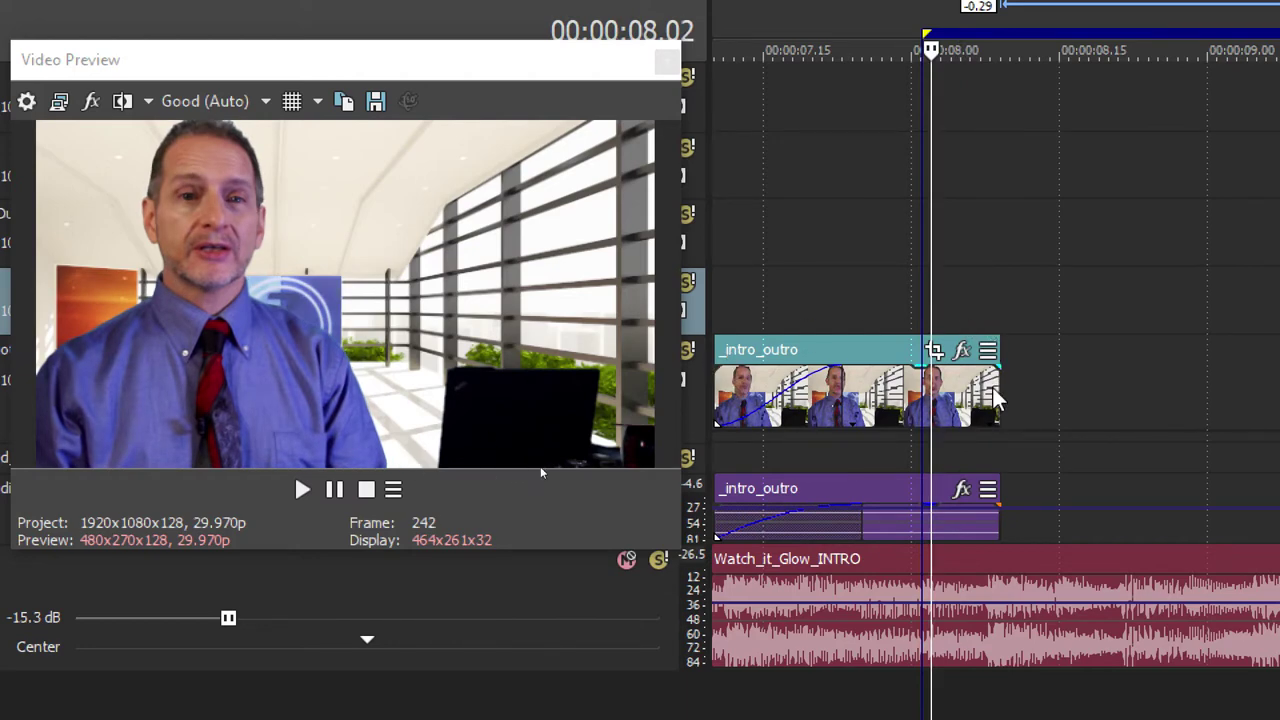
Extend the _intro_outro clip's end back out with its audio, then move it 0.08 s later
drag(998, 392, 1226, 392)
click(1155, 284)
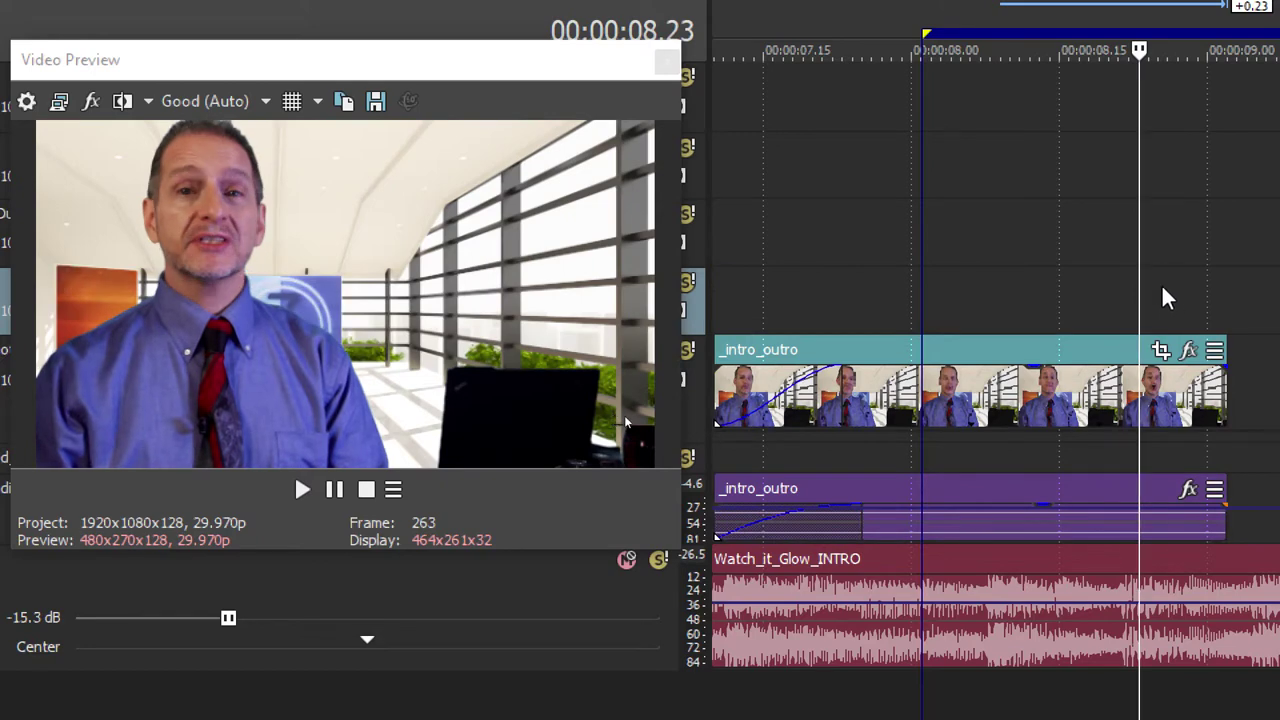
click(1162, 289)
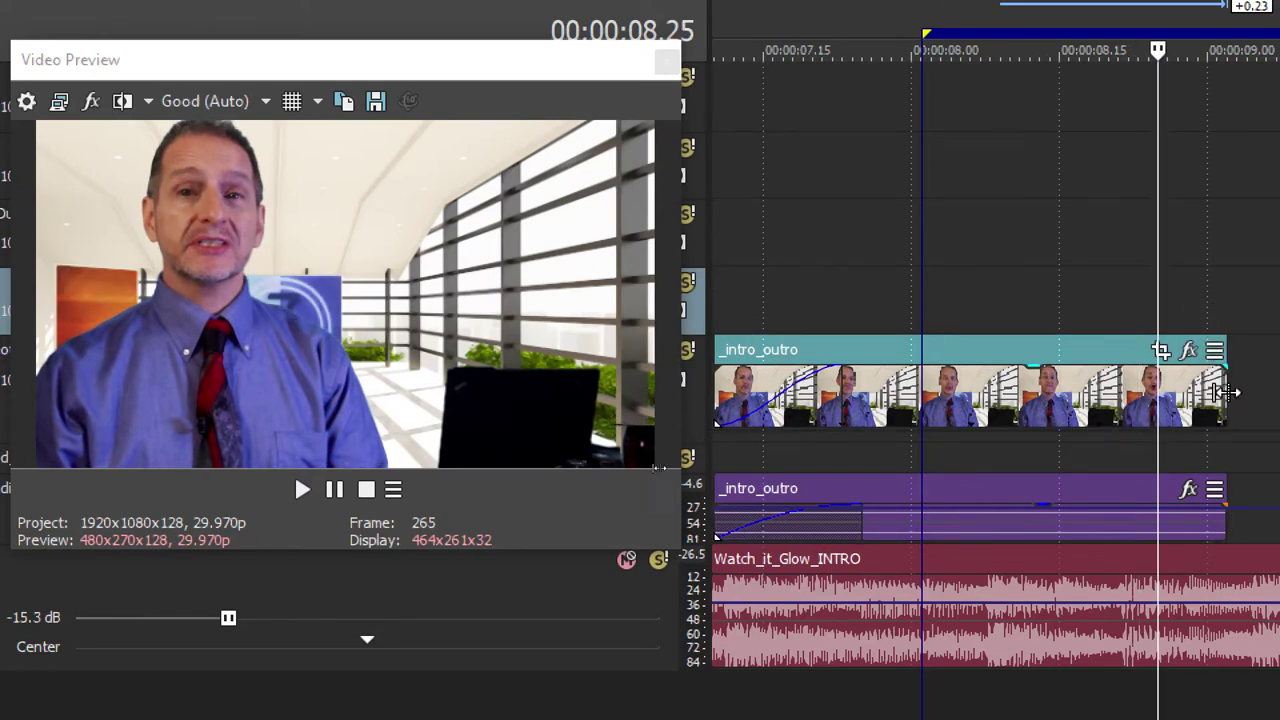
drag(1227, 393, 1279, 393)
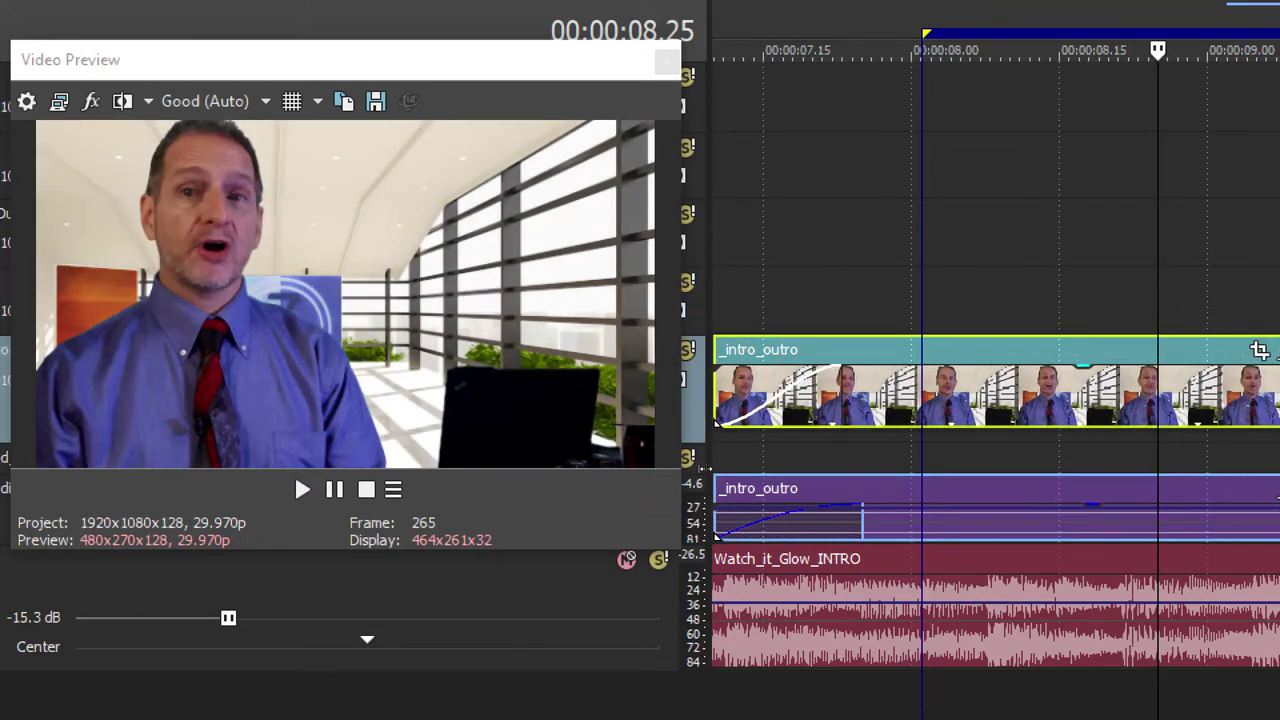
drag(703, 468, 770, 467)
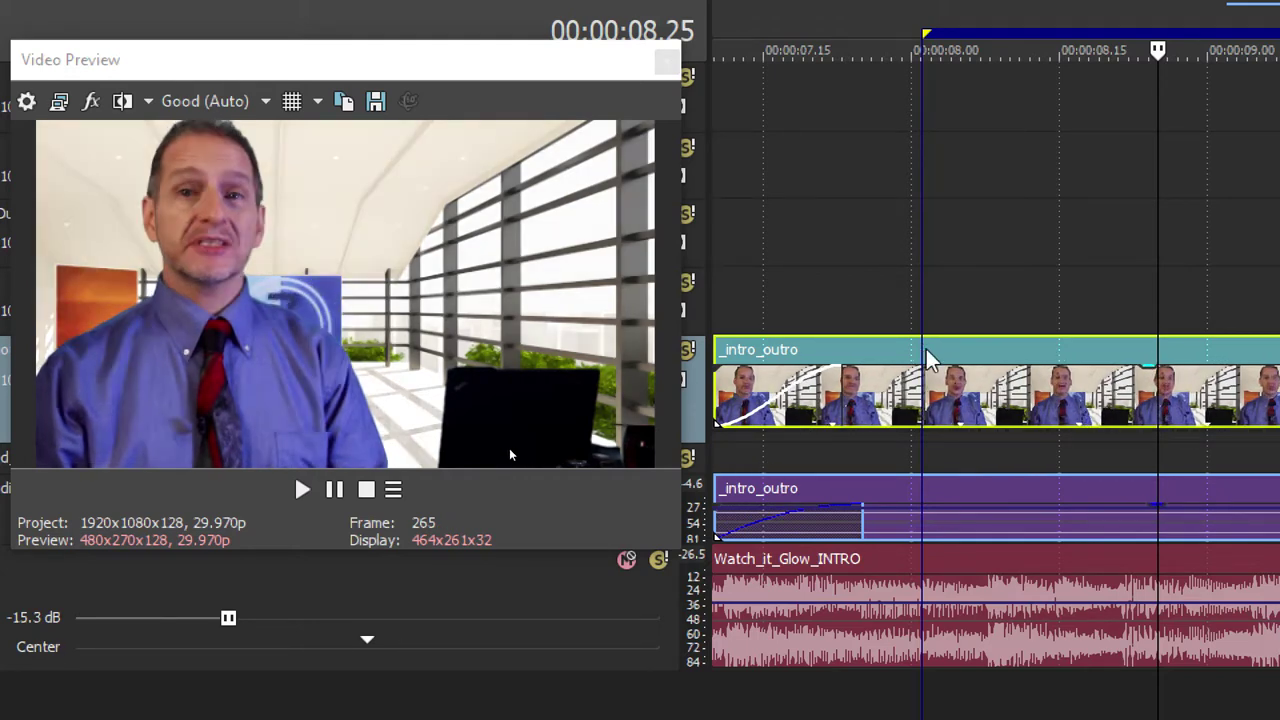
drag(966, 368, 1045, 368)
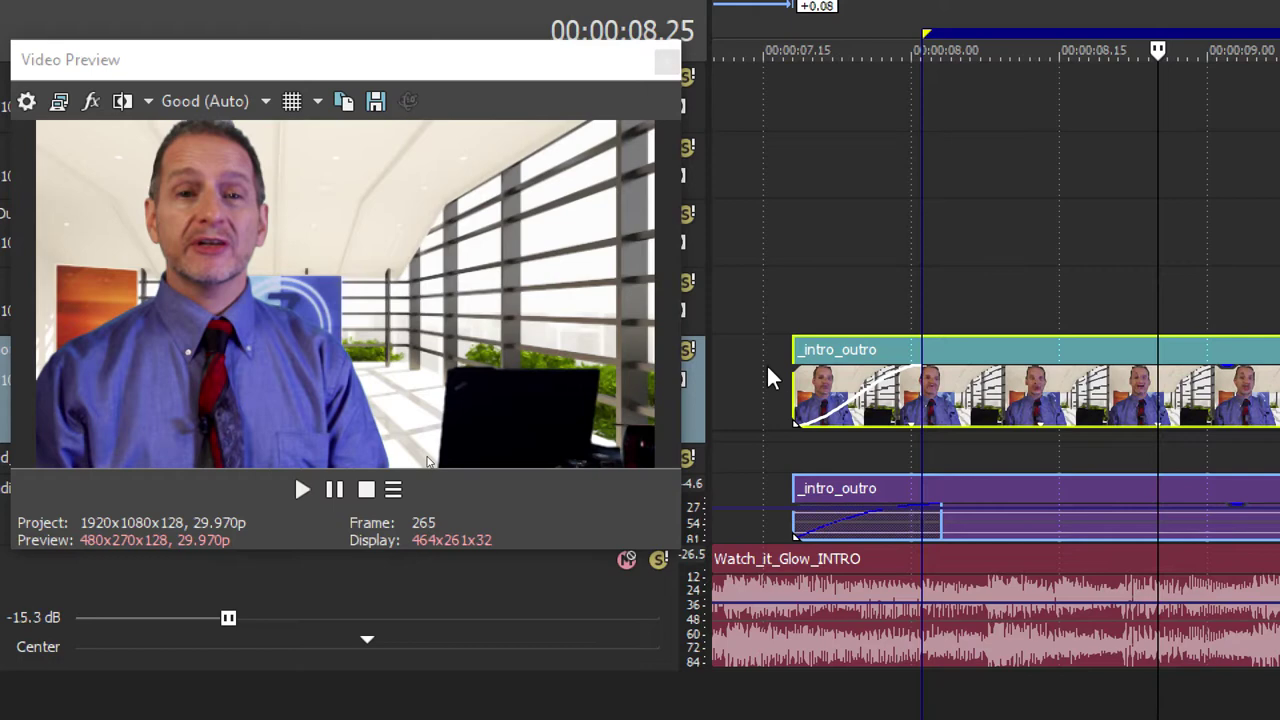
Preview frames 07.21 and 08.01, then trim the _intro_outro clip to start later
click(824, 306)
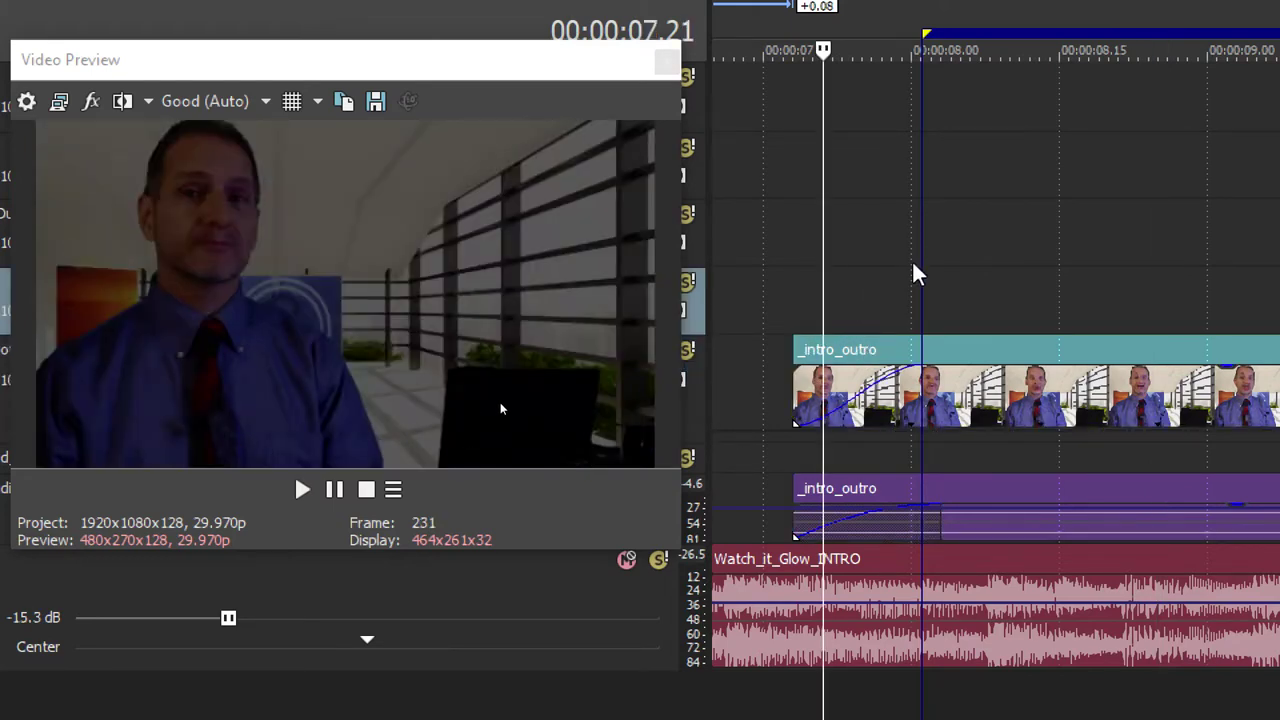
click(912, 280)
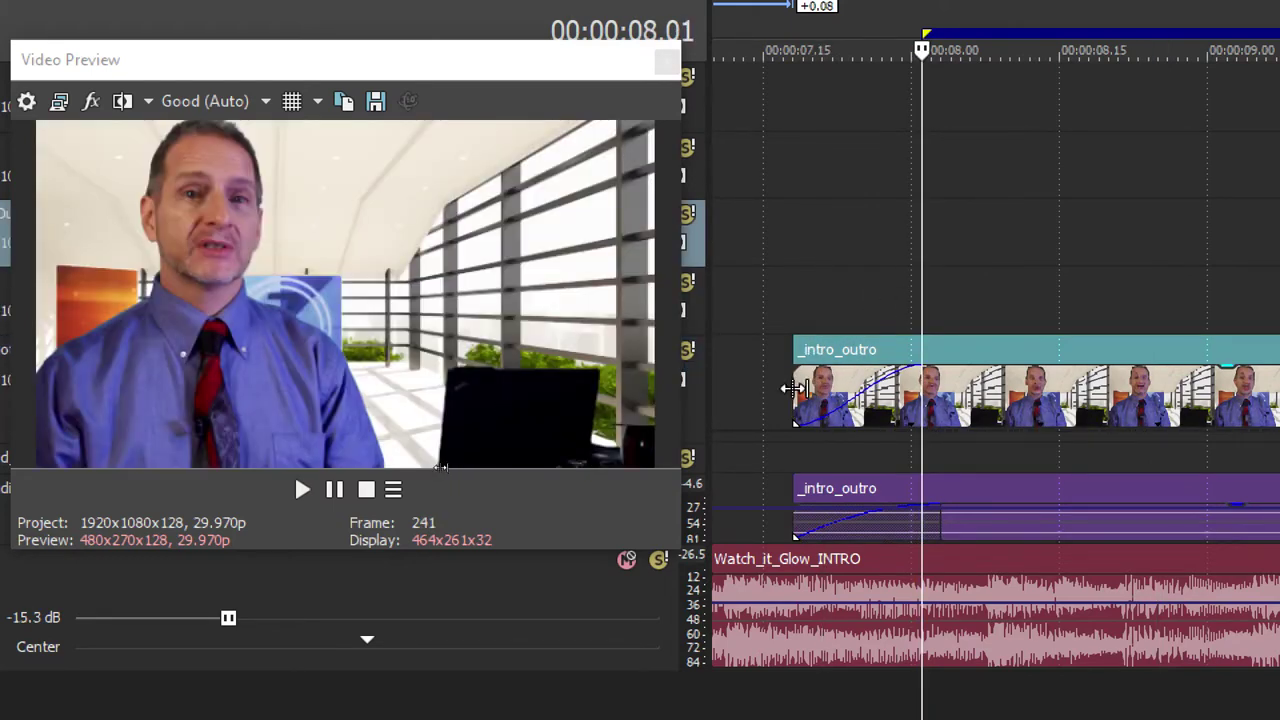
click(795, 388)
drag(795, 388, 1050, 390)
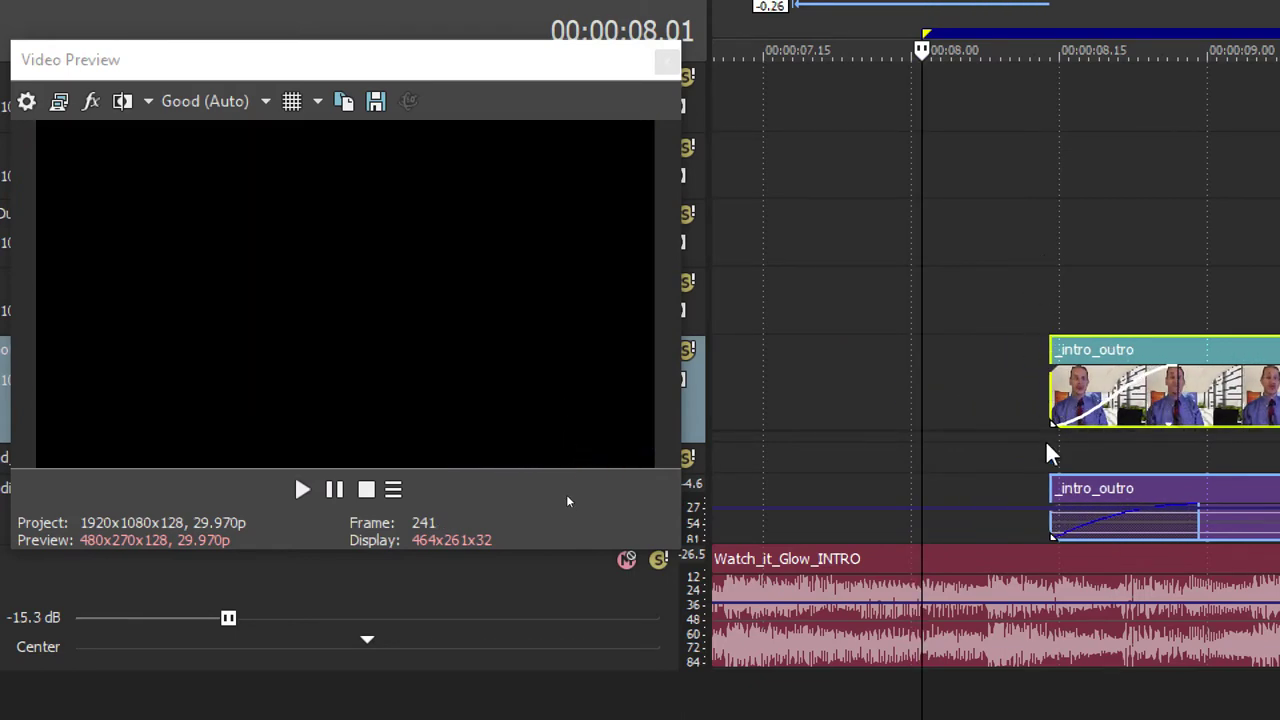
Preview frames 08.15 to 08.21, extend the start back earlier, then trim off a few frames
click(1062, 300)
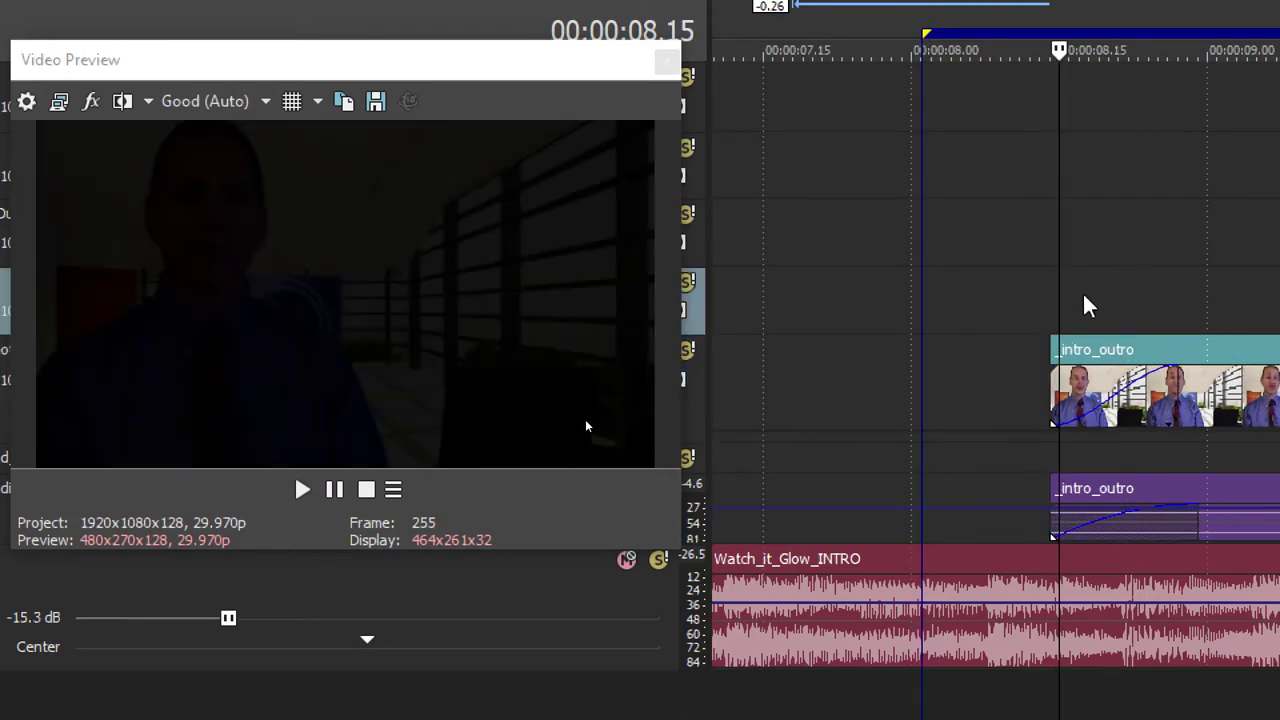
click(1082, 304)
click(1120, 308)
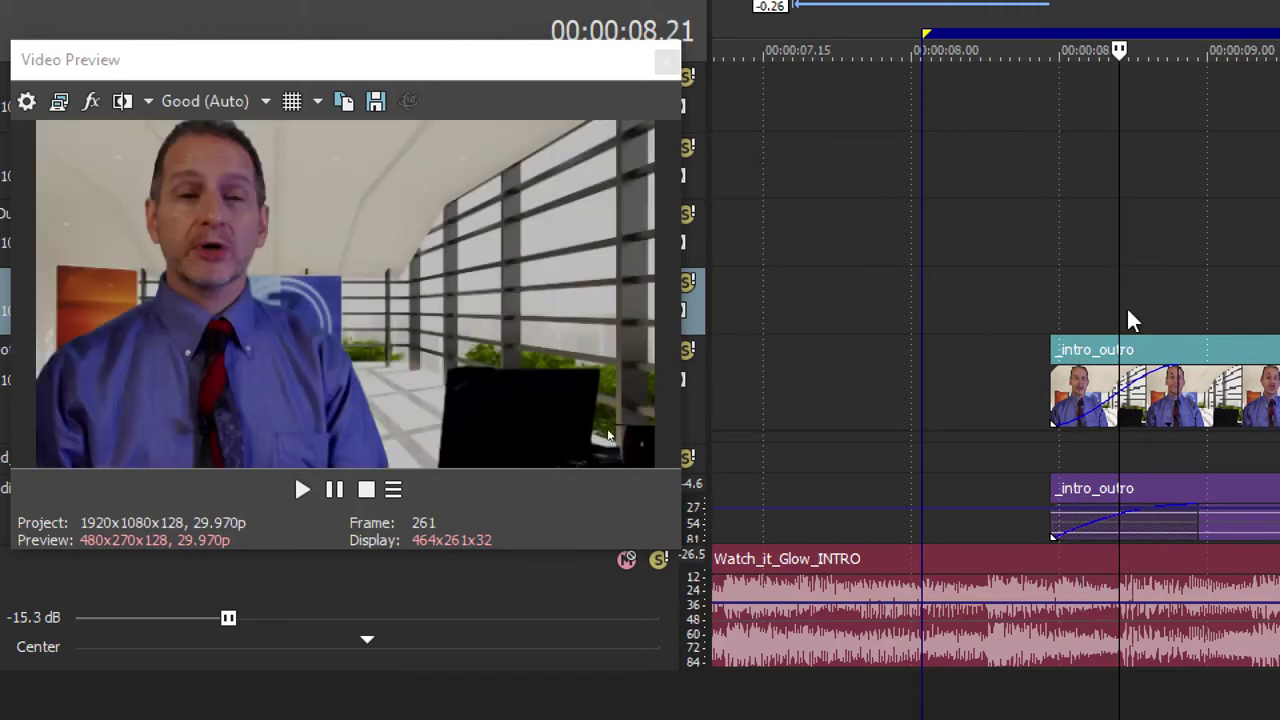
drag(1050, 385, 780, 360)
mouse_move(1012, 358)
mouse_down()
mouse_move(971, 349)
mouse_move(1000, 352)
mouse_up()
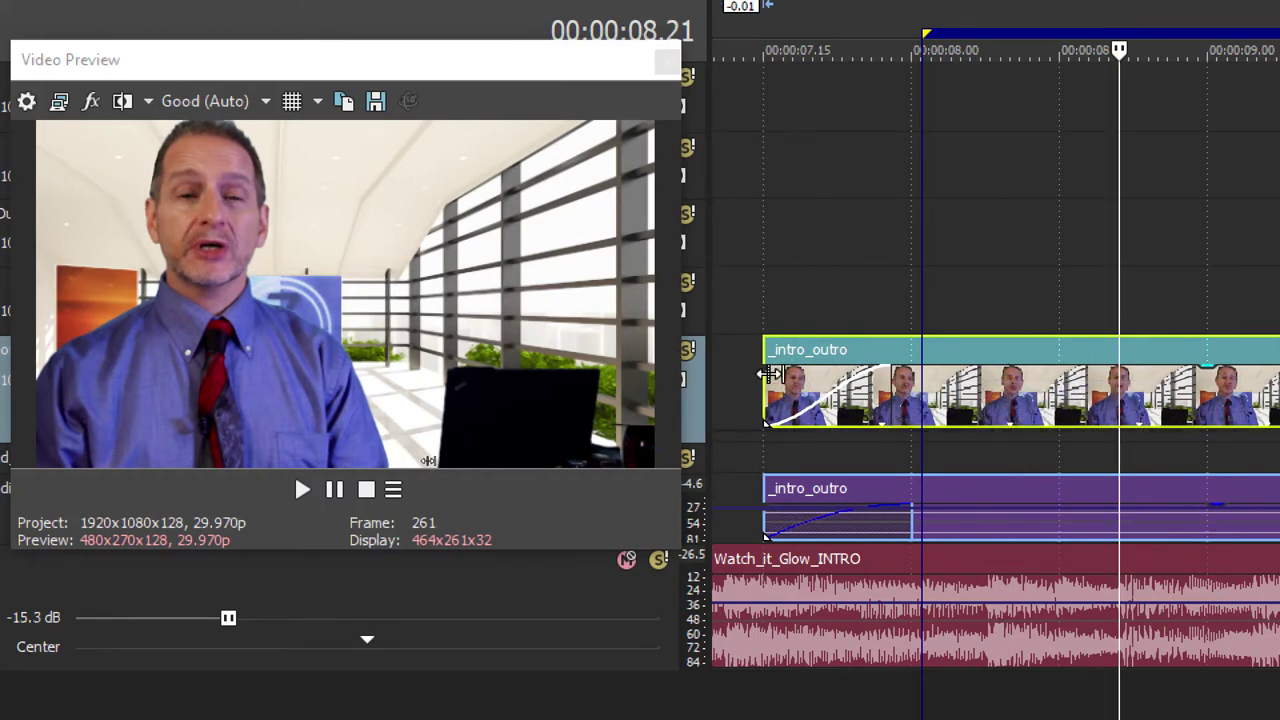
drag(766, 378, 812, 383)
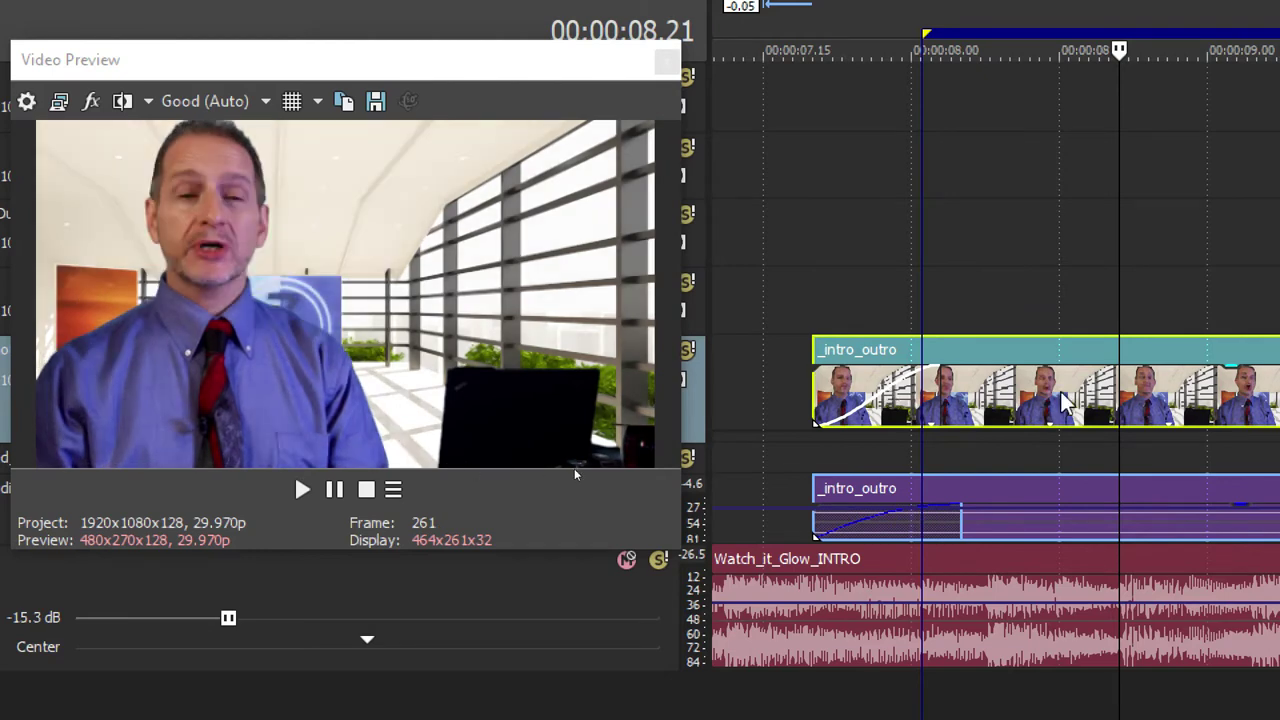
Split the _intro_outro clip at 00:00:08.09 and pull the two pieces apart, leaving a gap
click(1001, 349)
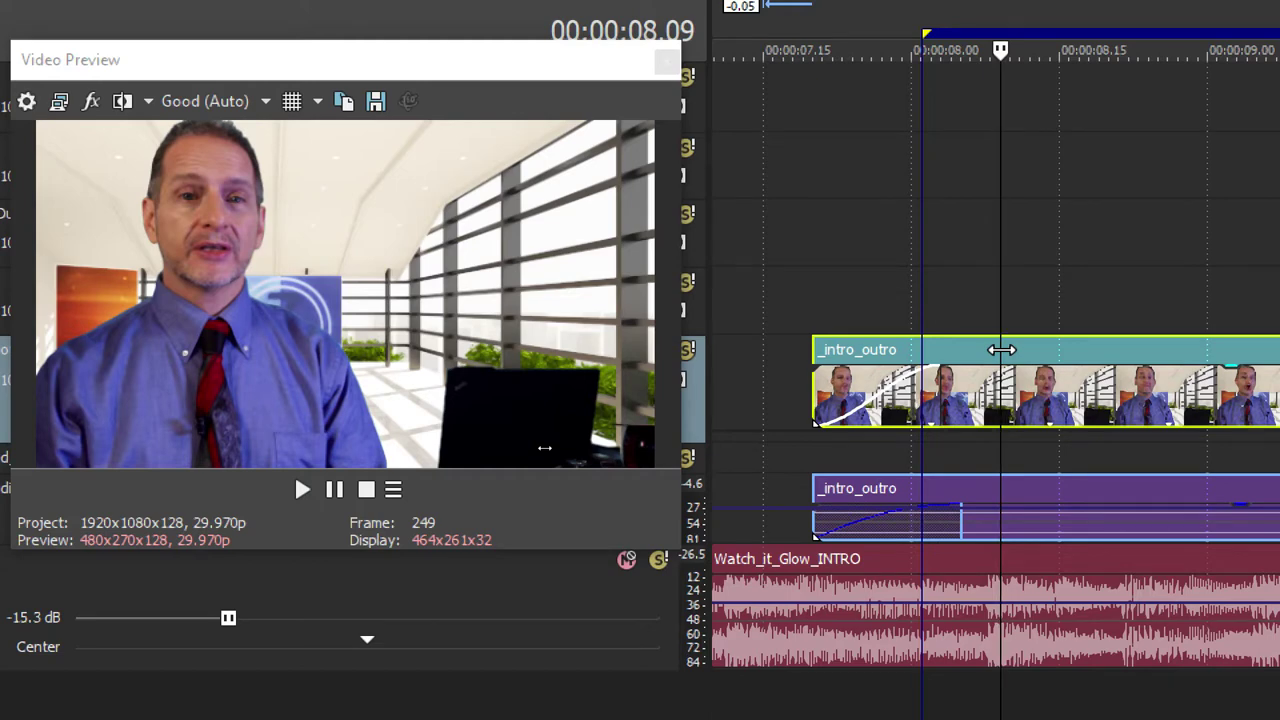
right_click(1001, 349)
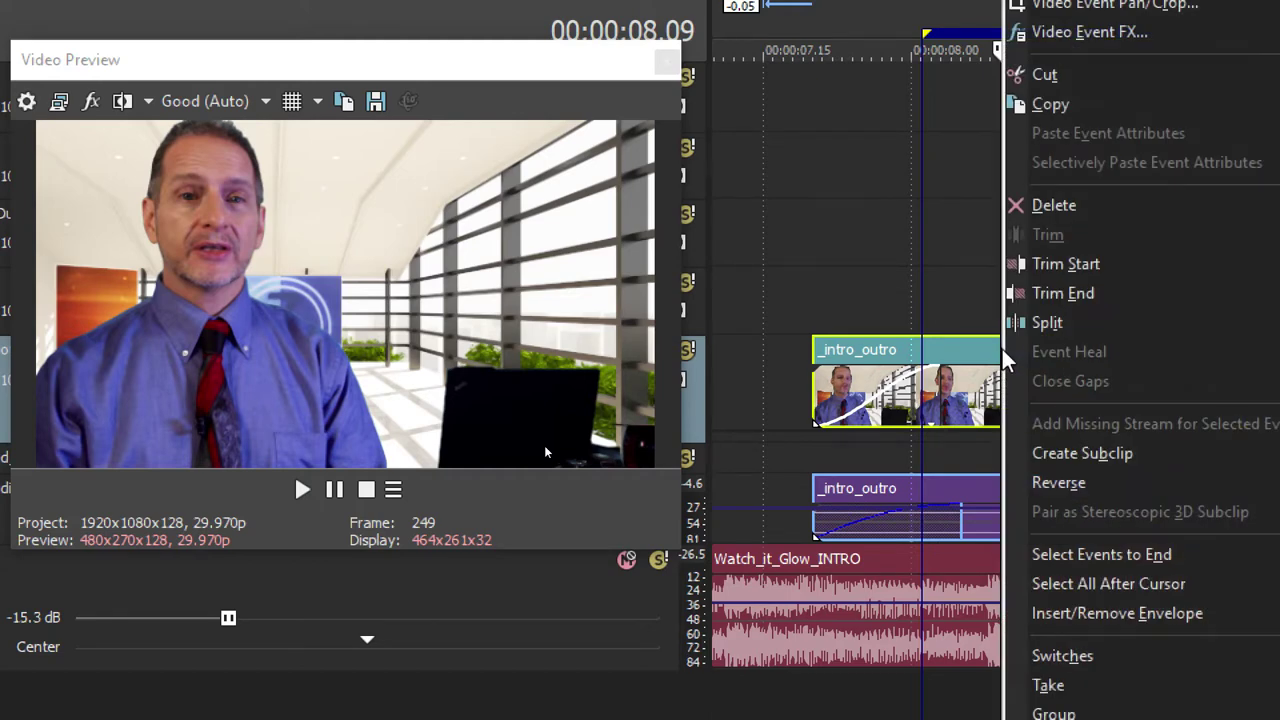
click(1055, 326)
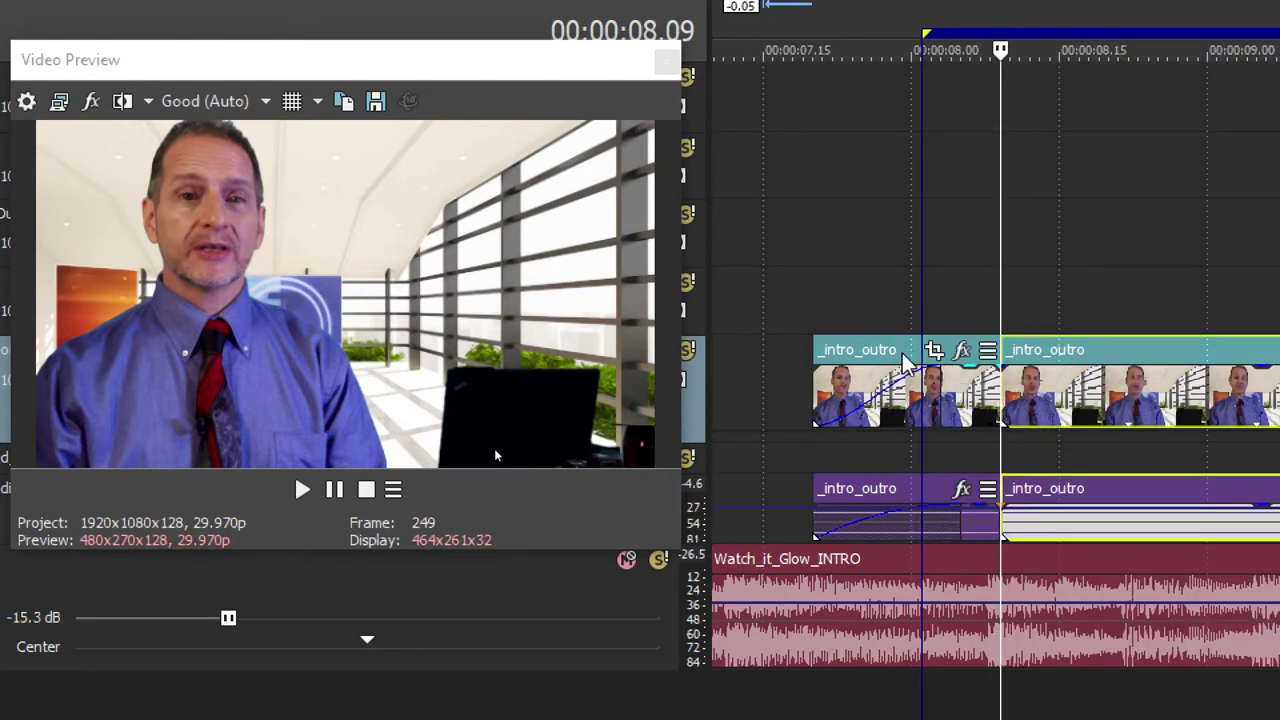
drag(917, 357, 878, 357)
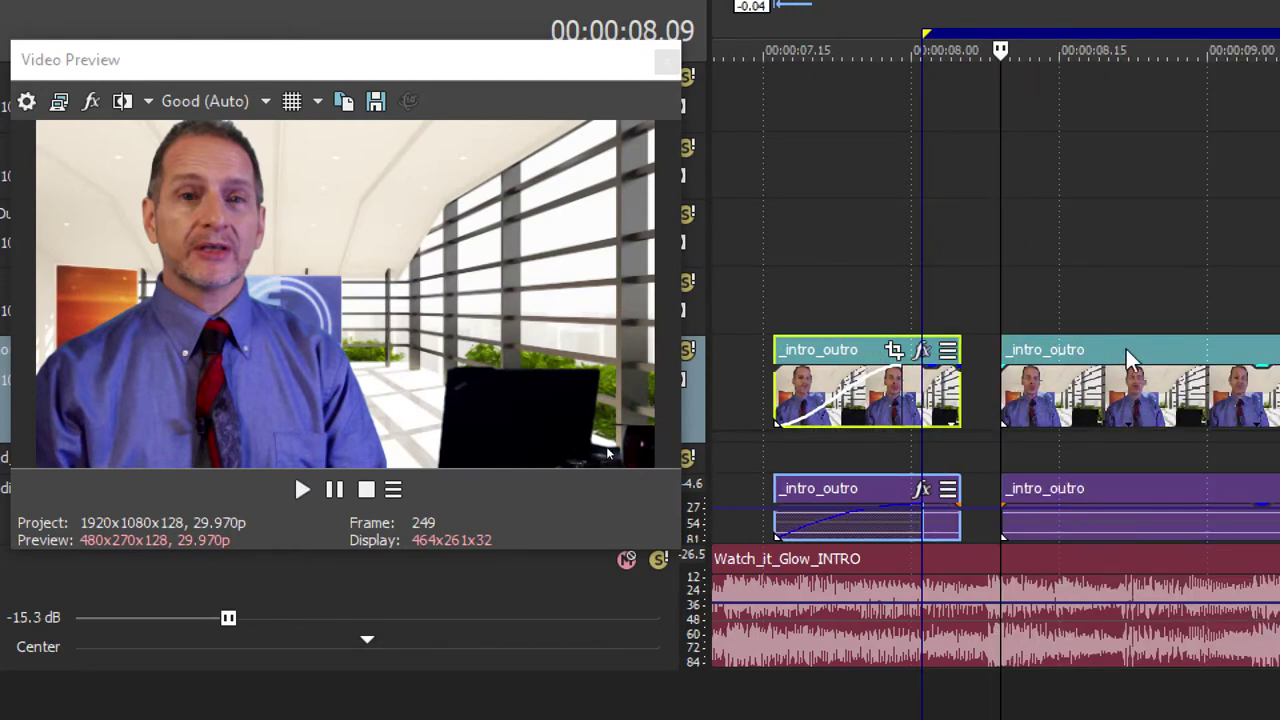
drag(1128, 363, 1272, 357)
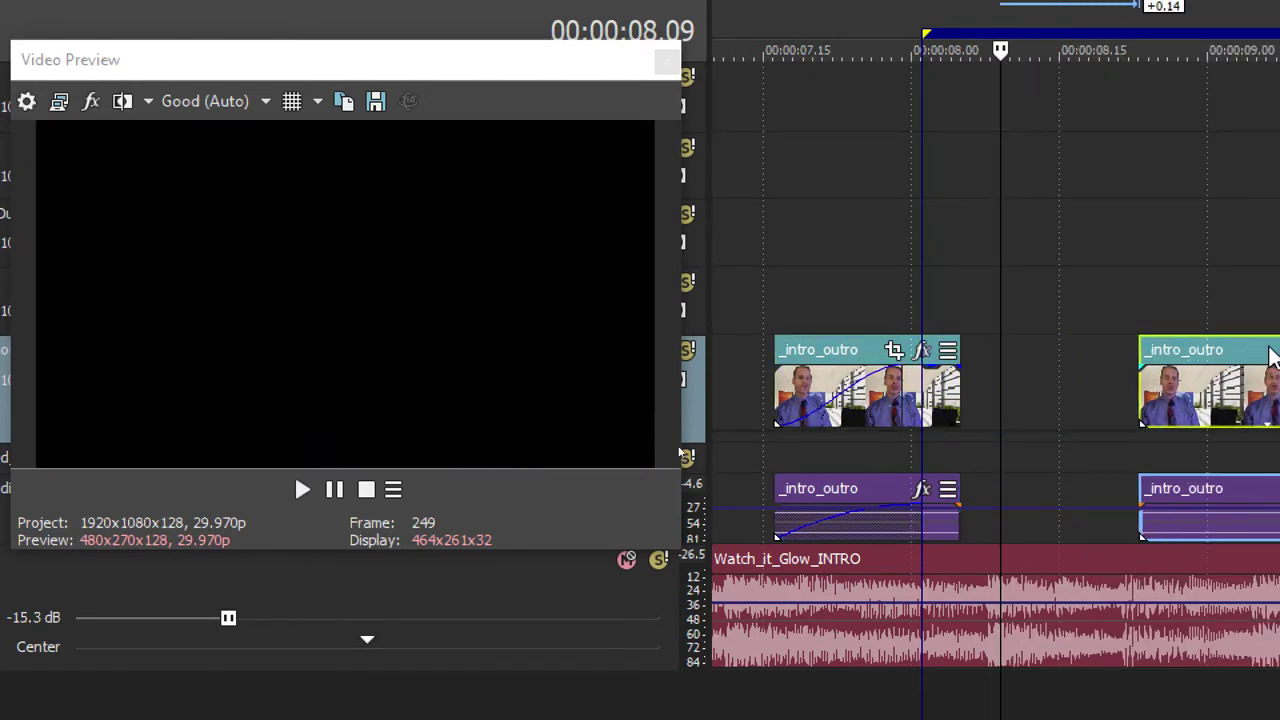
Lengthen the first piece's end until it nearly reaches the second piece
click(930, 279)
click(970, 393)
drag(970, 393, 1049, 393)
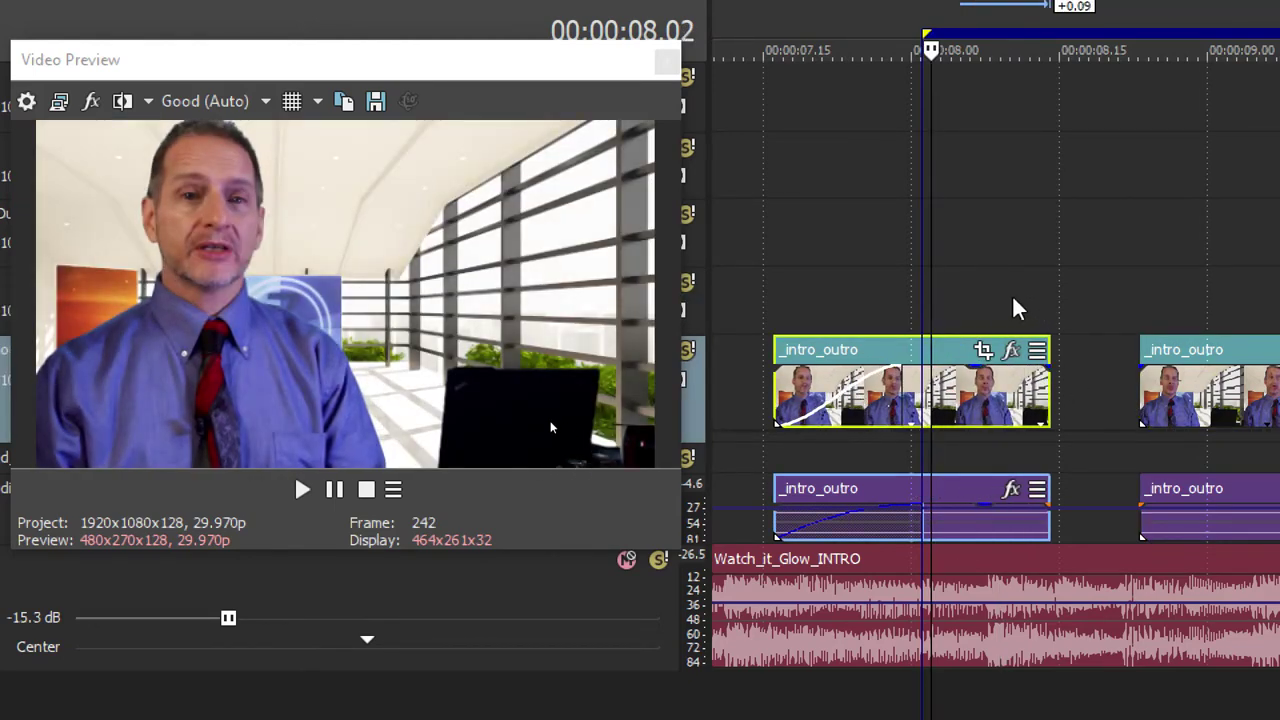
drag(1011, 306, 1055, 323)
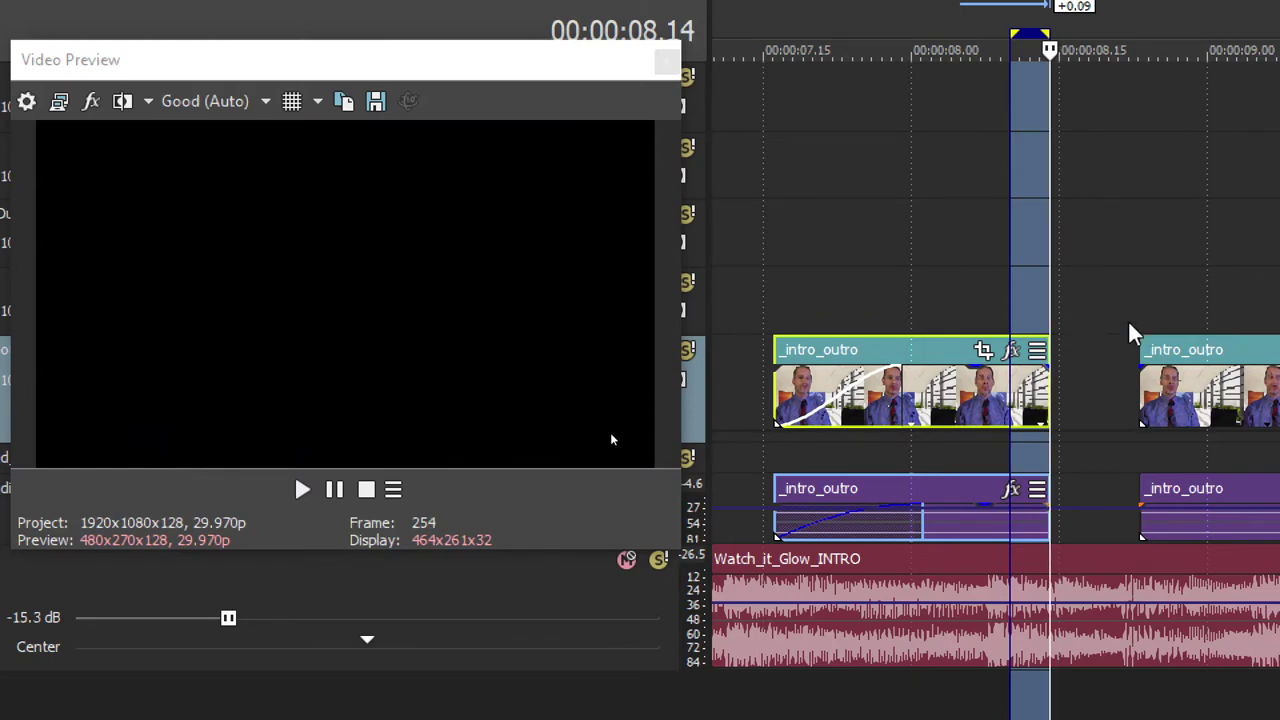
drag(1141, 318, 1166, 325)
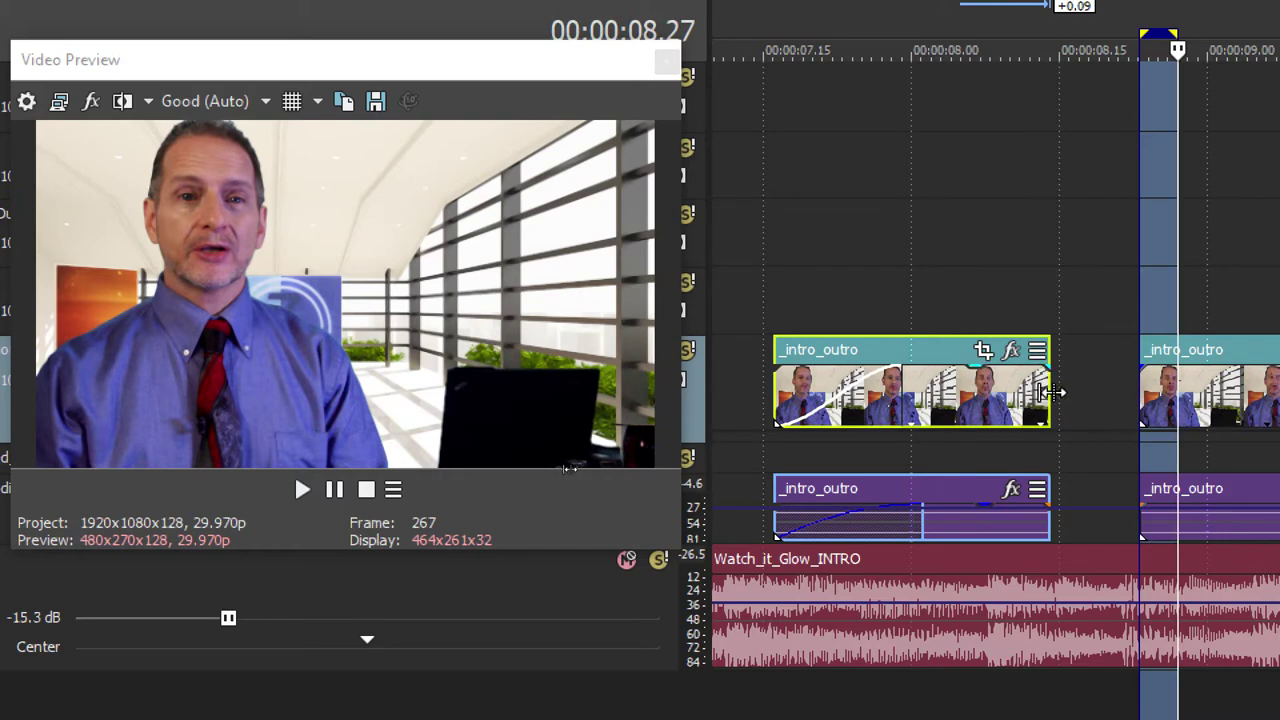
drag(1050, 392, 1099, 392)
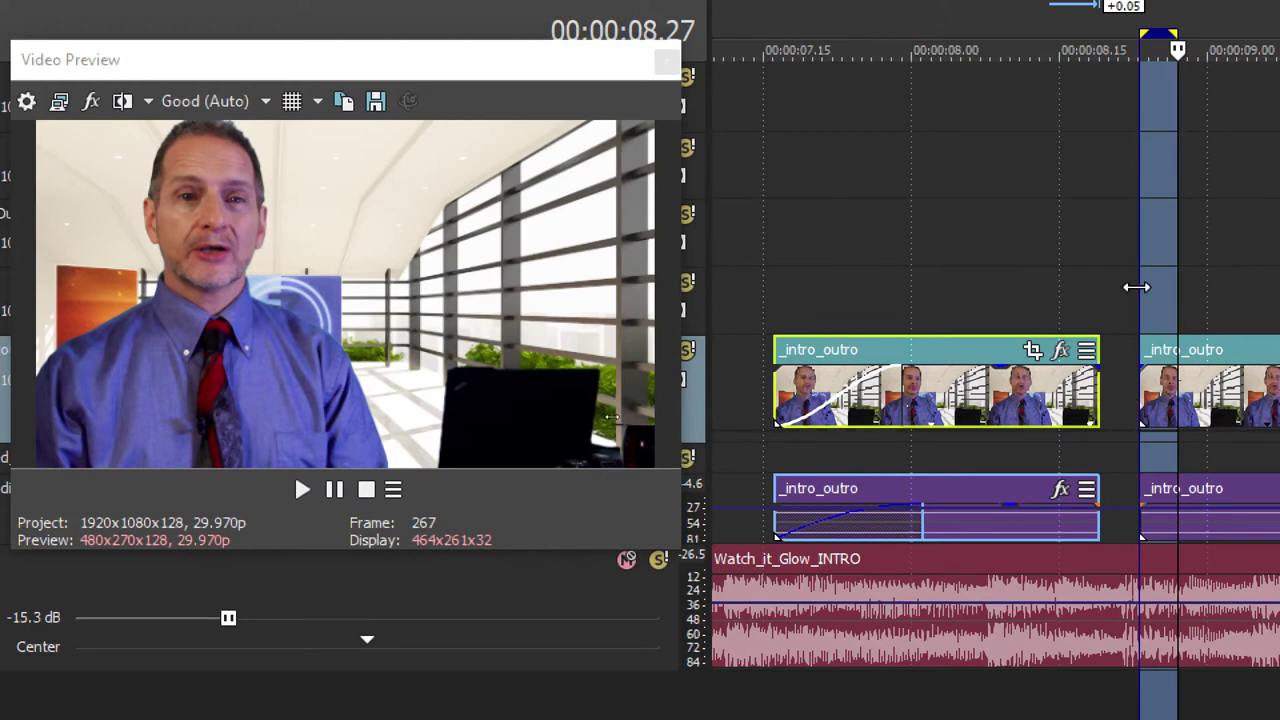
click(1238, 358)
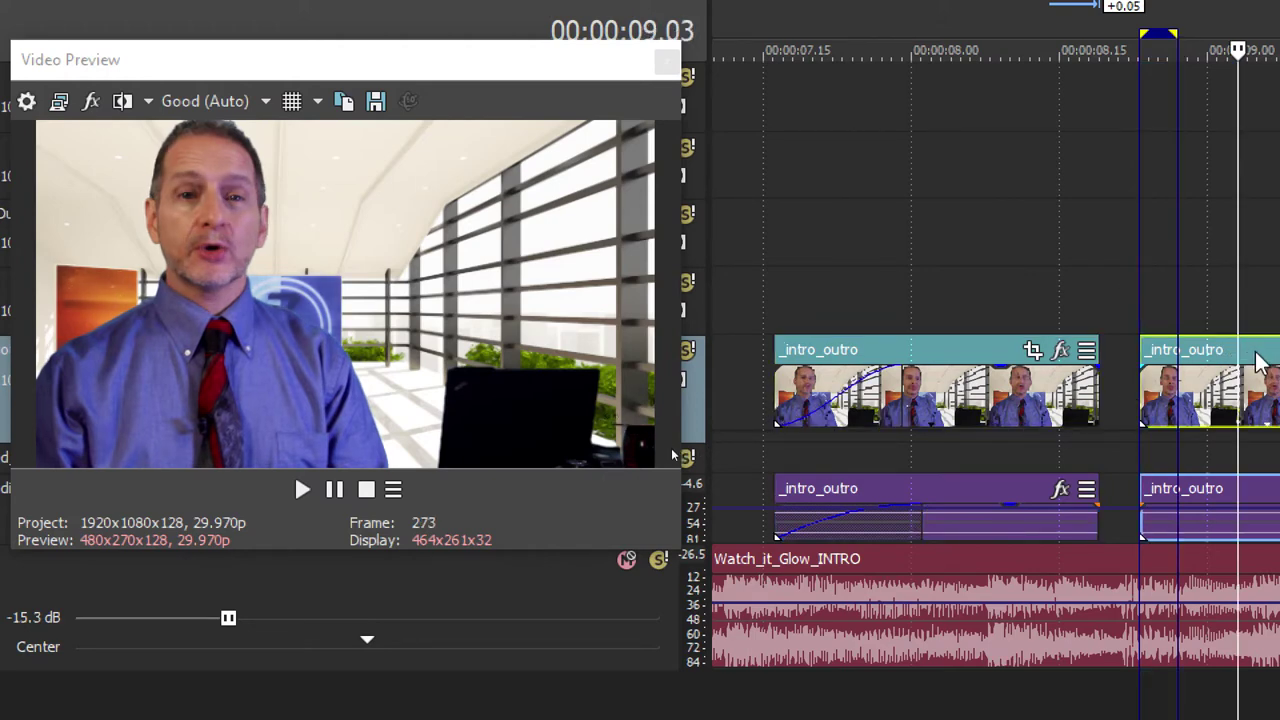
Slide the second _intro_outro piece onto the first for an automatic crossfade, adjusting overlap to 0.09 s
drag(766, 449, 673, 451)
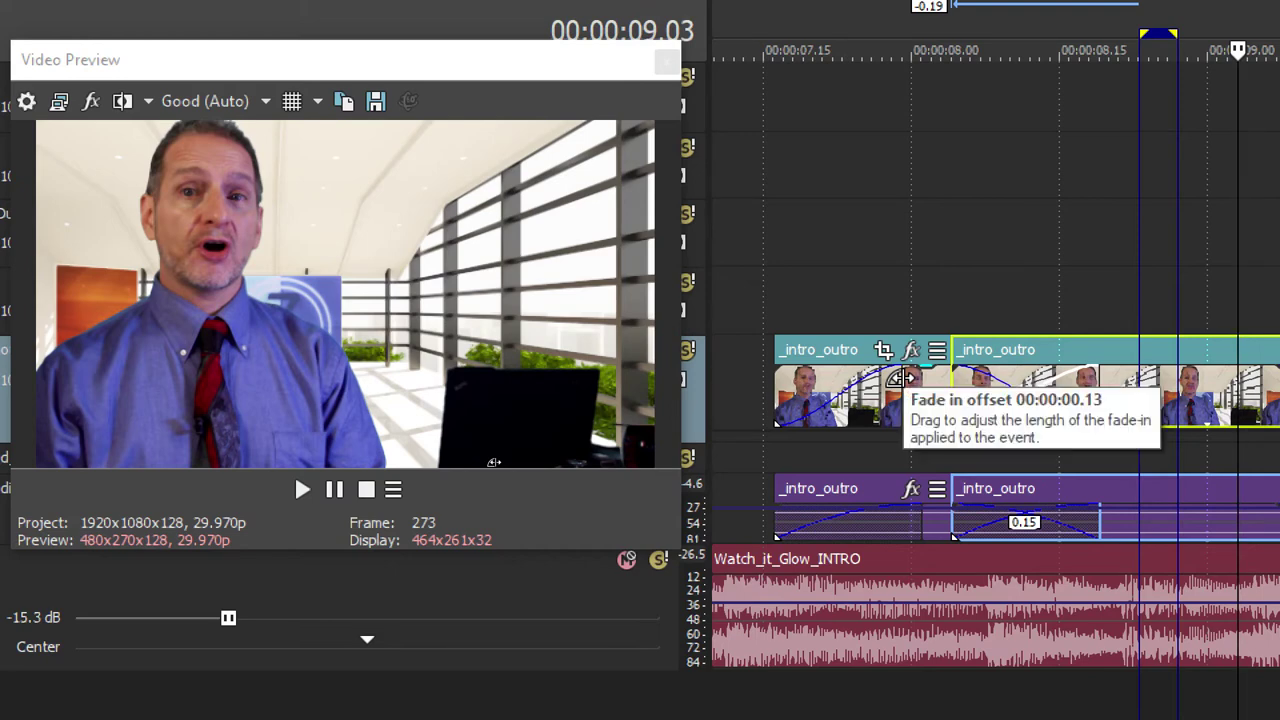
drag(808, 357, 961, 373)
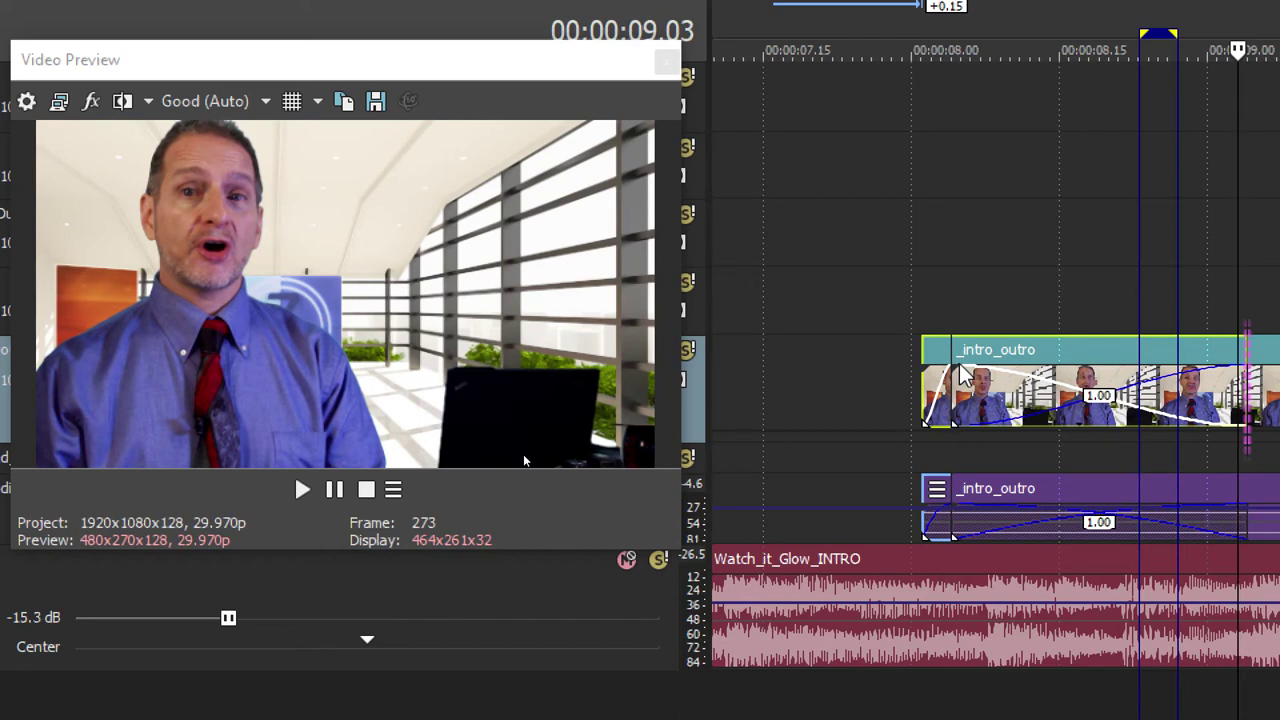
mouse_move(961, 368)
mouse_down()
mouse_move(796, 351)
mouse_move(984, 385)
mouse_move(965, 390)
mouse_up()
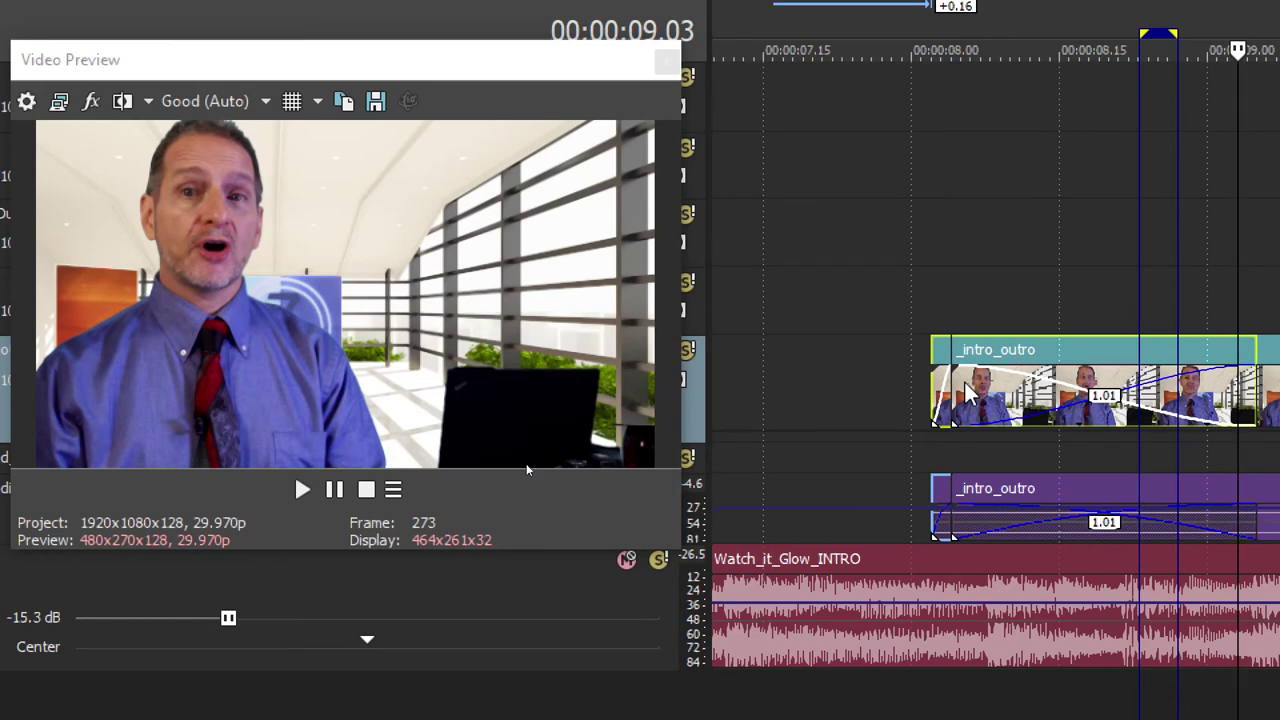
drag(967, 391, 749, 376)
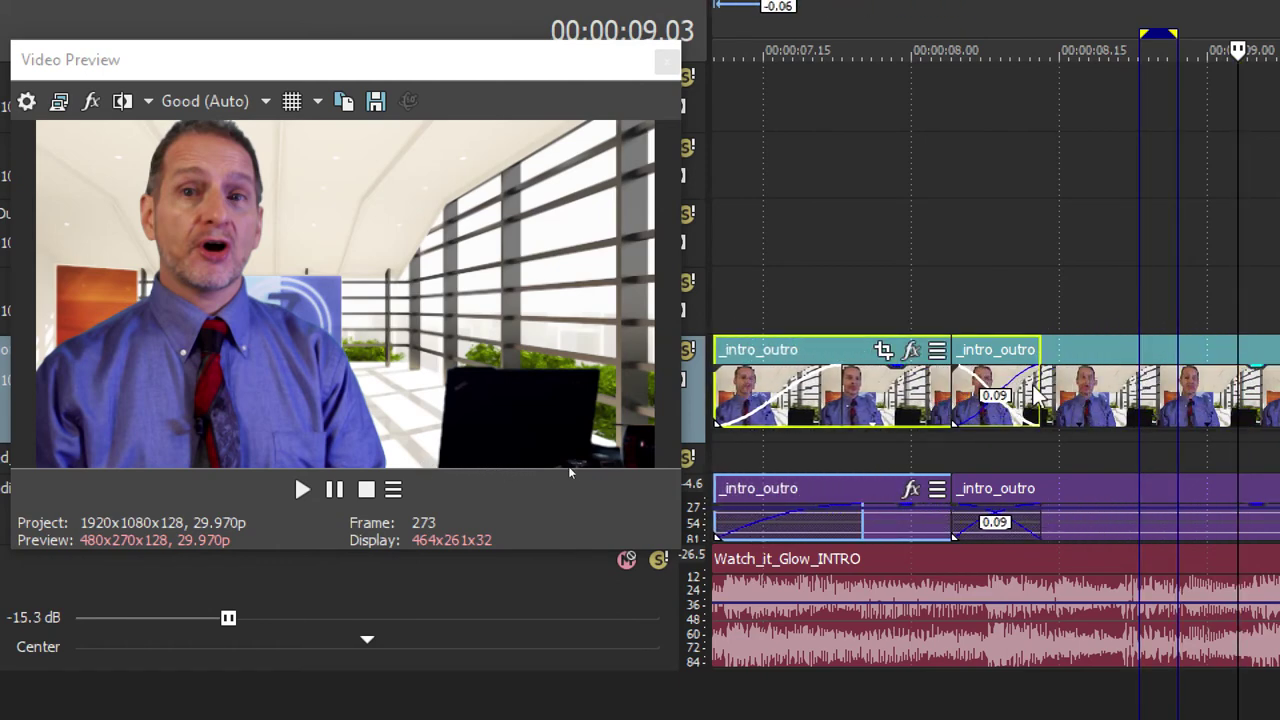
Re-overlap the two _intro_outro clips for a short 0.08 s crossfade on video and audio
drag(1090, 350, 1149, 371)
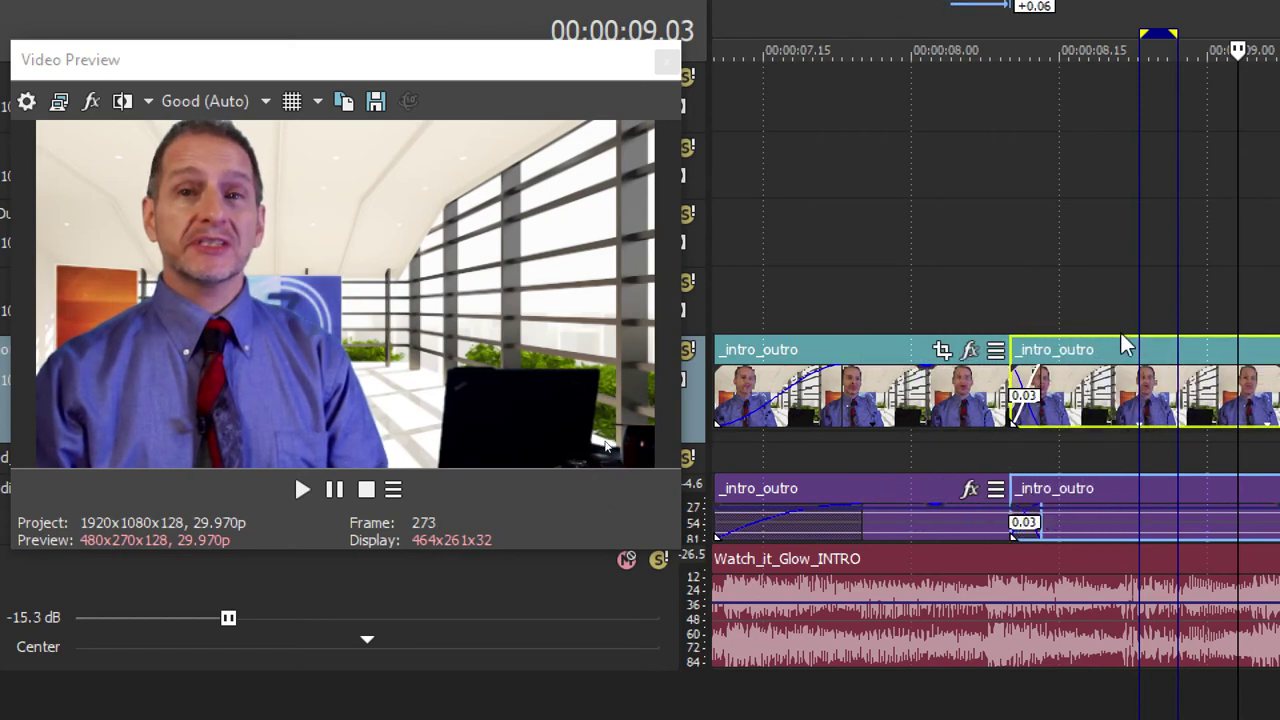
drag(1118, 362, 1097, 366)
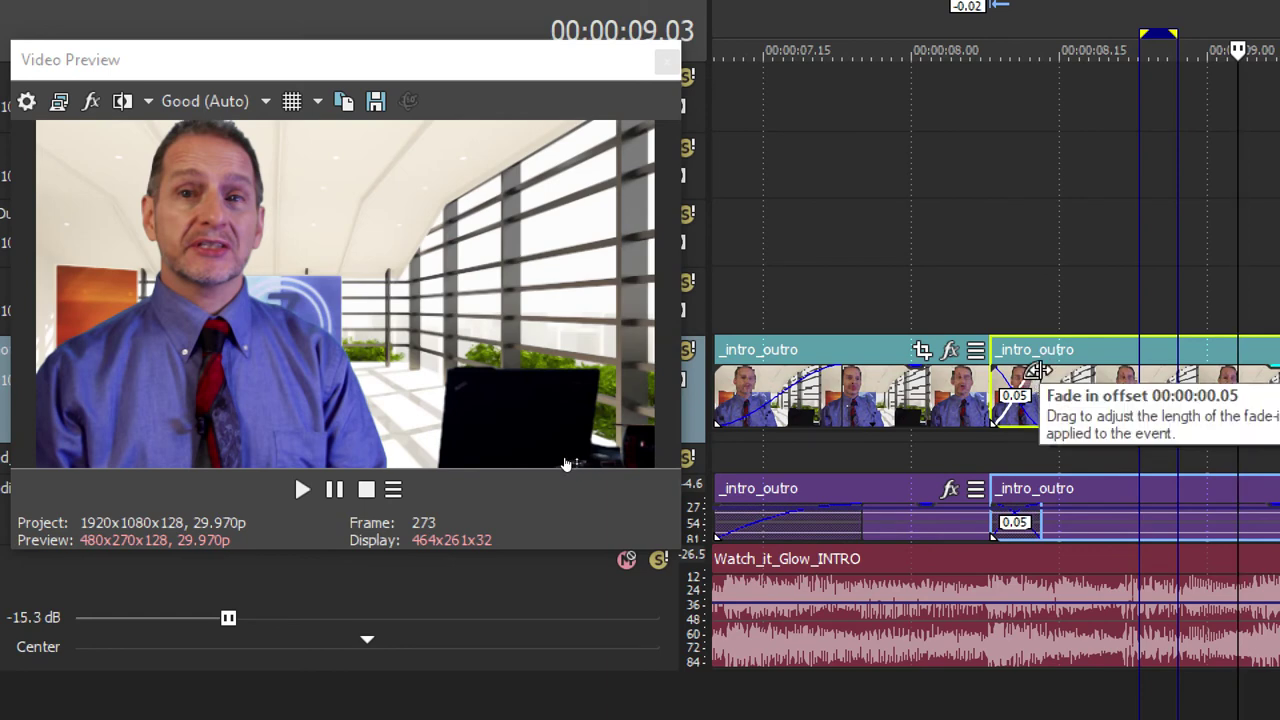
mouse_move(1035, 372)
mouse_down()
mouse_move(1092, 360)
mouse_move(1060, 368)
mouse_up()
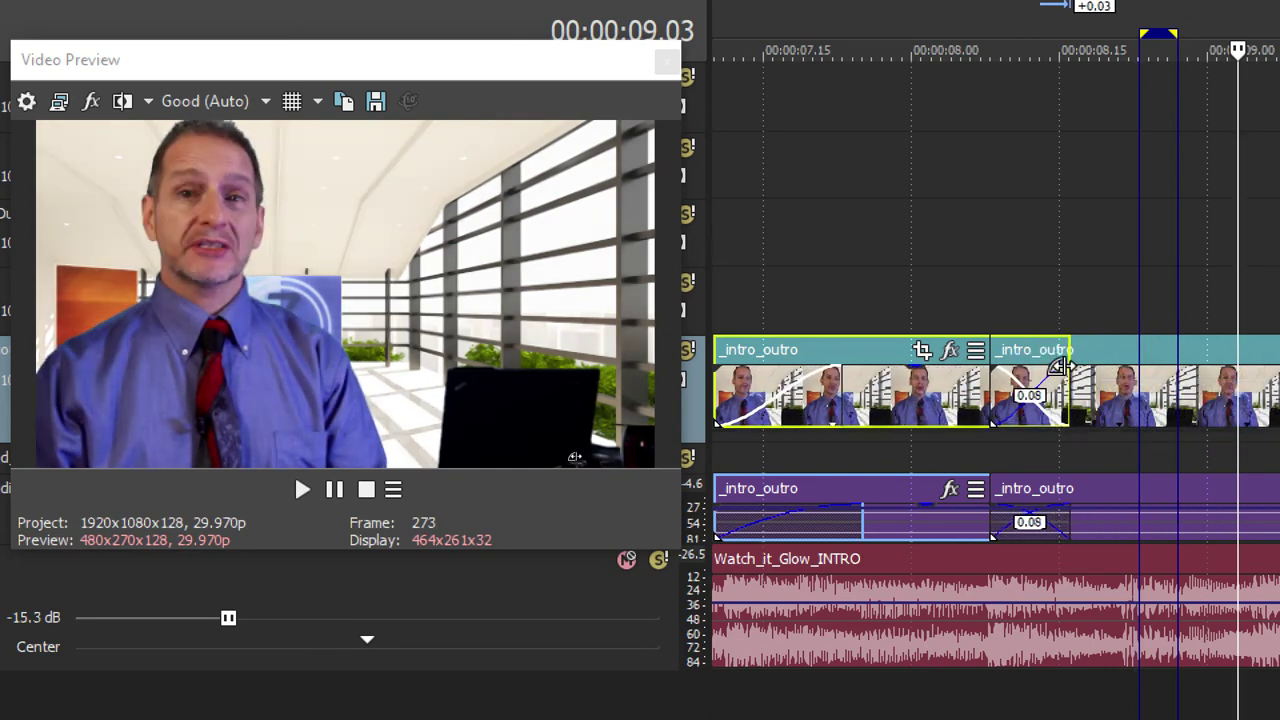